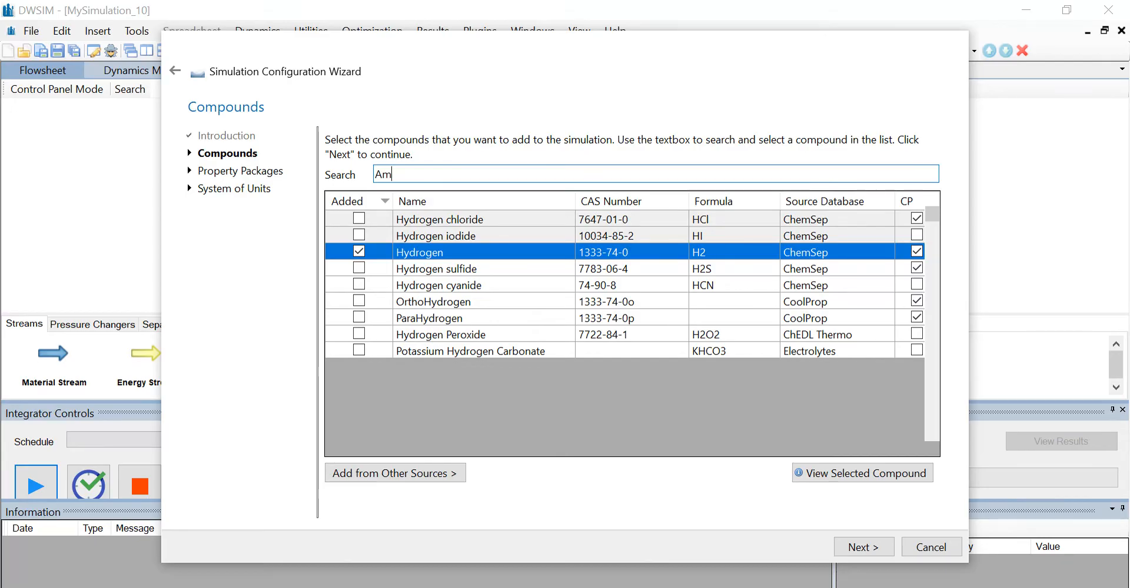
Add Ammonia to the simulation's compounds and continue to the property package selection.
text(monia)
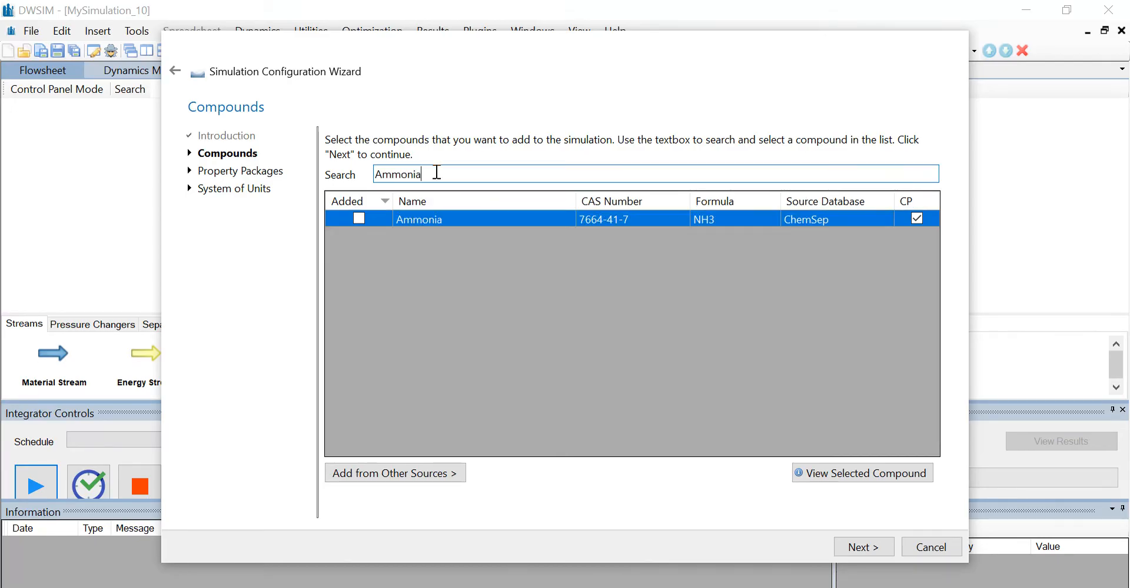
key(Return)
key(BackSpace)
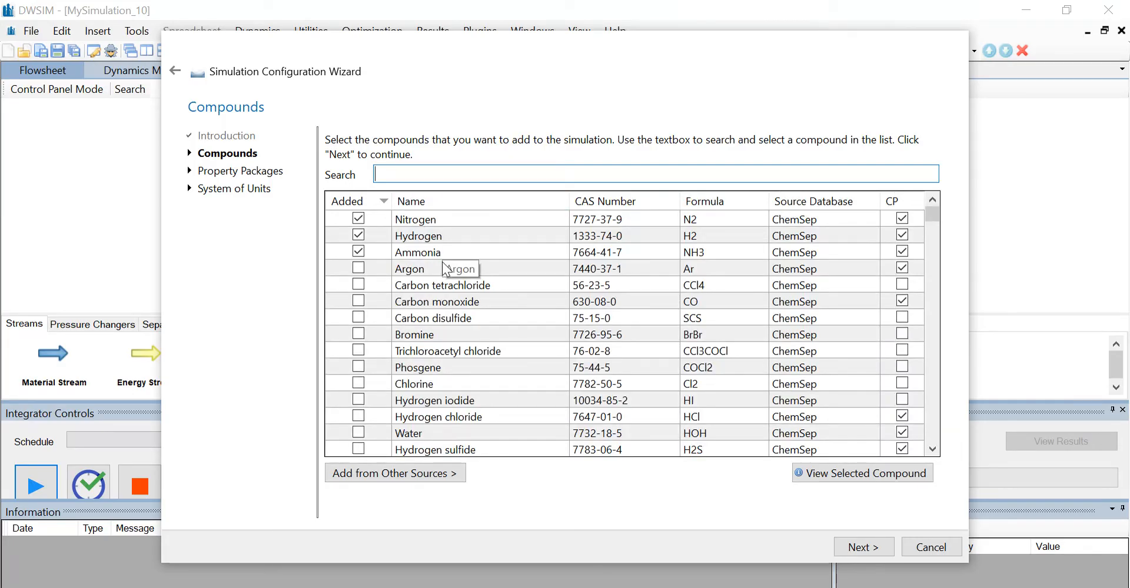
click(861, 548)
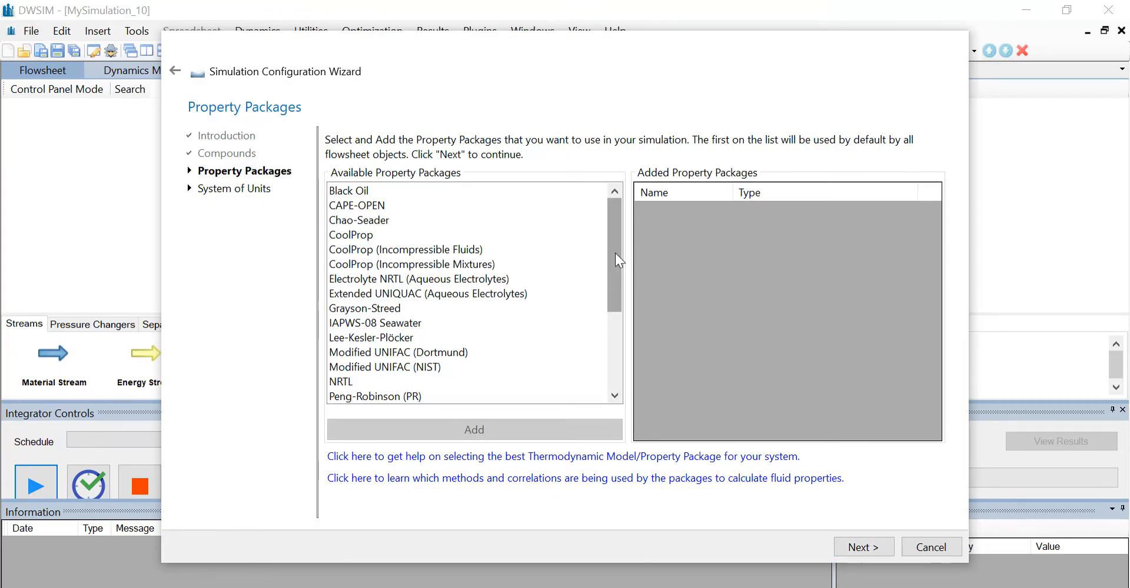
Add the Peng-Robinson (PR) property package and continue to the system of units.
drag(613, 261, 612, 294)
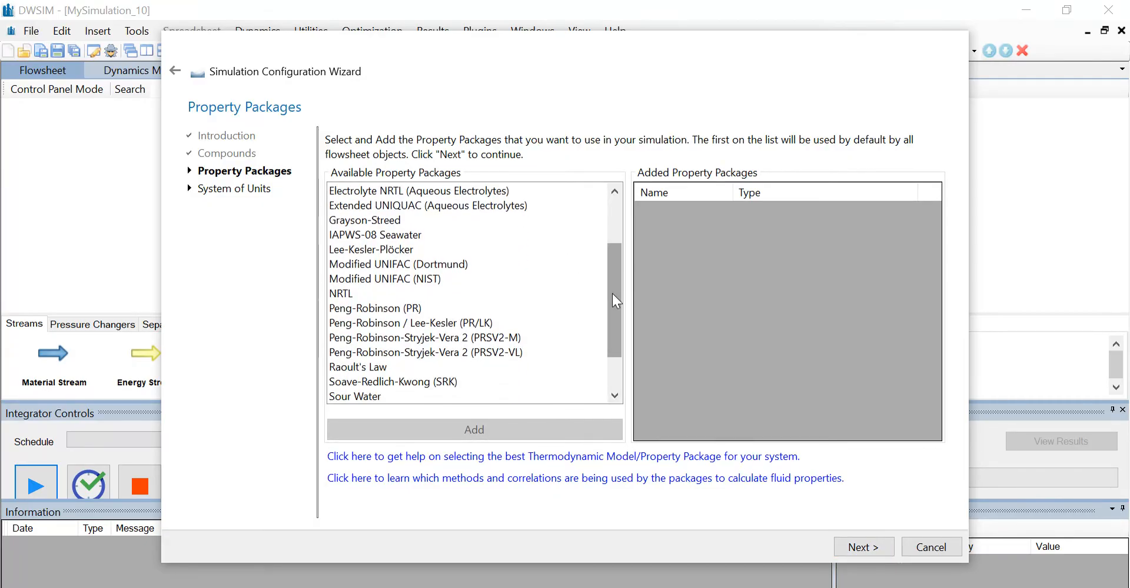
click(374, 308)
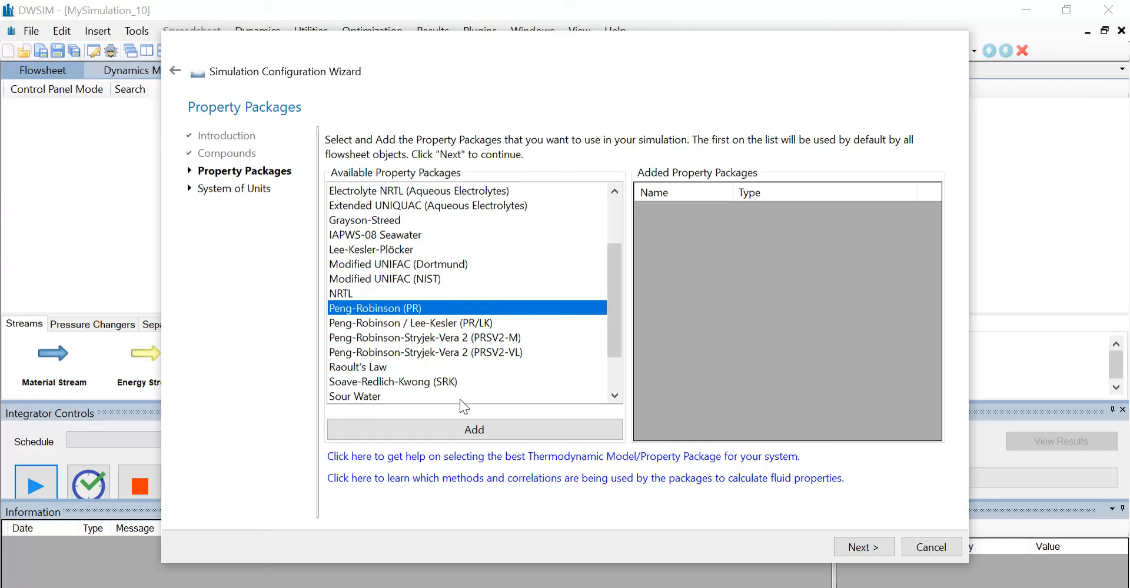
click(449, 422)
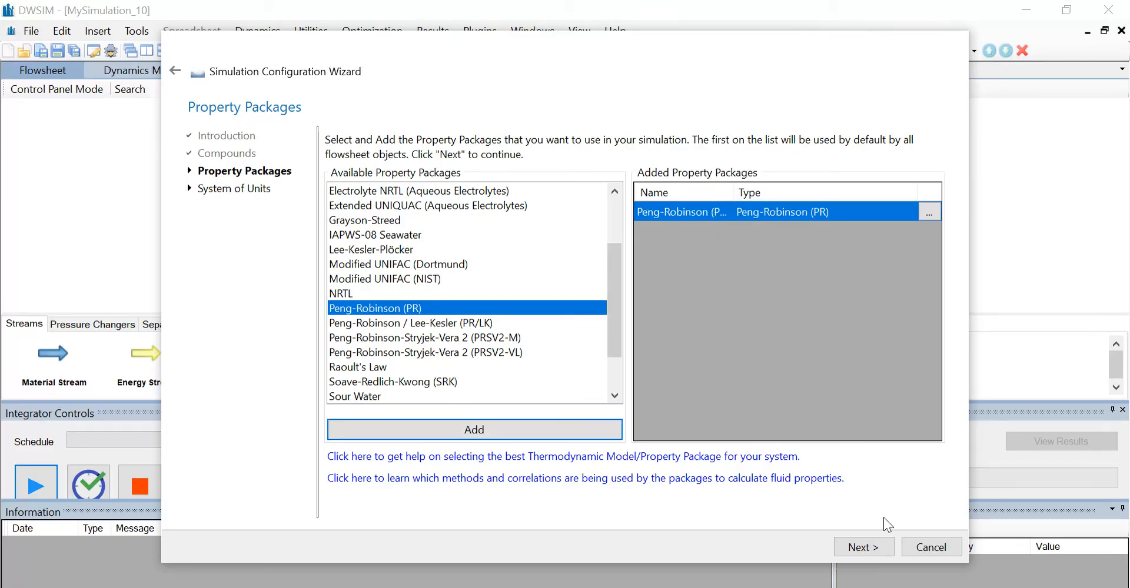
click(859, 553)
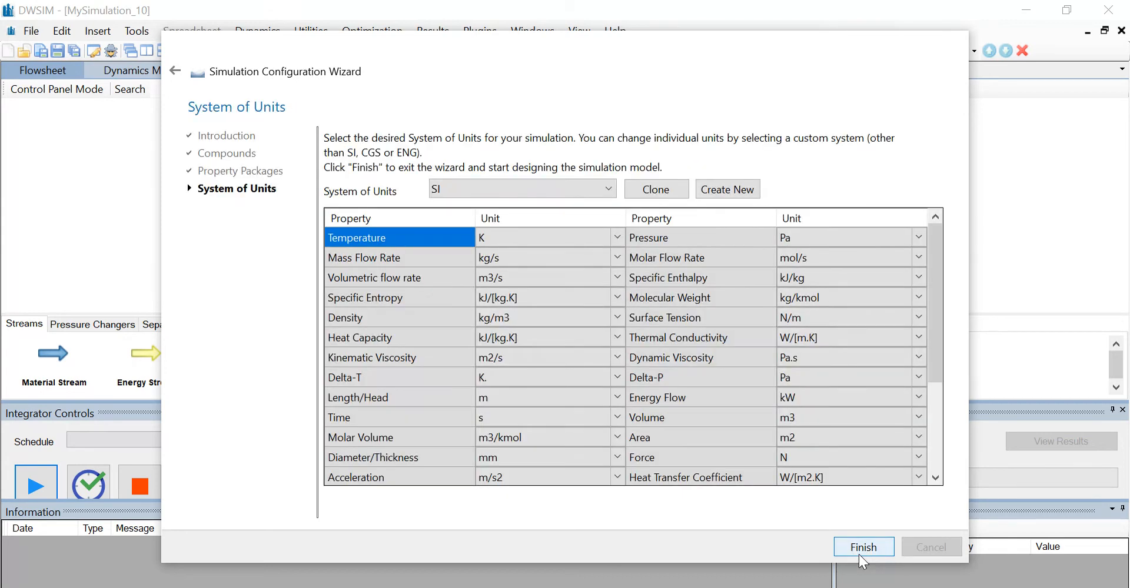
Choose the C5 system of units and finish the simulation configuration.
click(524, 193)
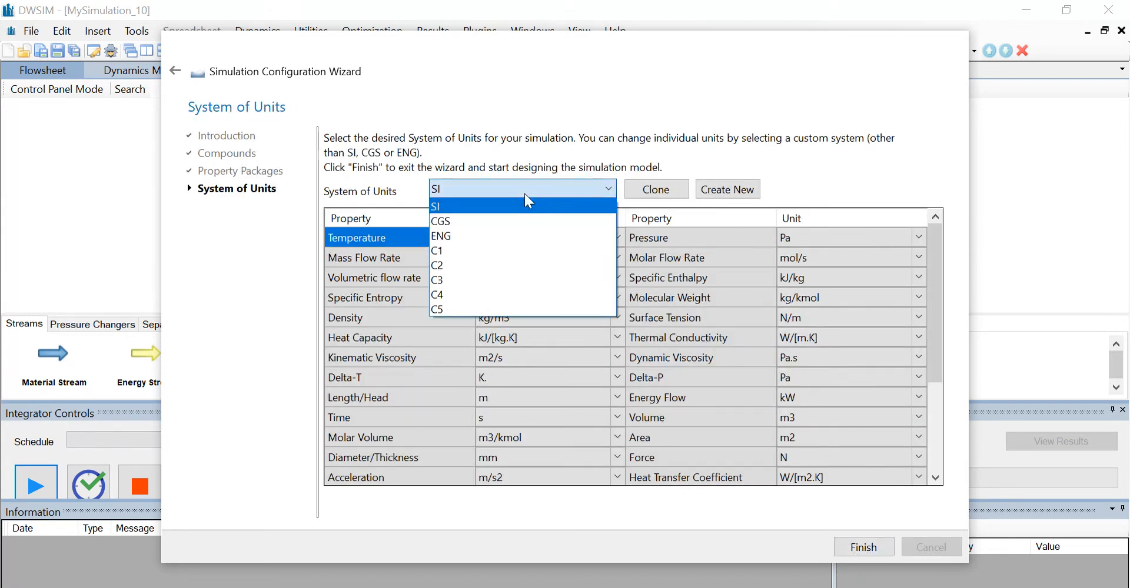
click(501, 307)
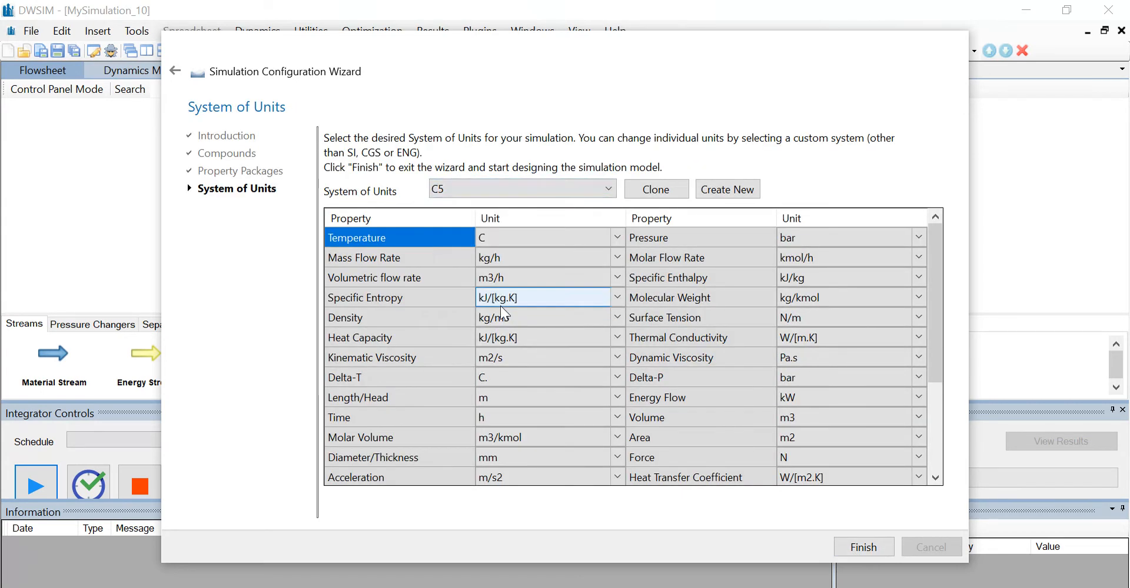
click(855, 545)
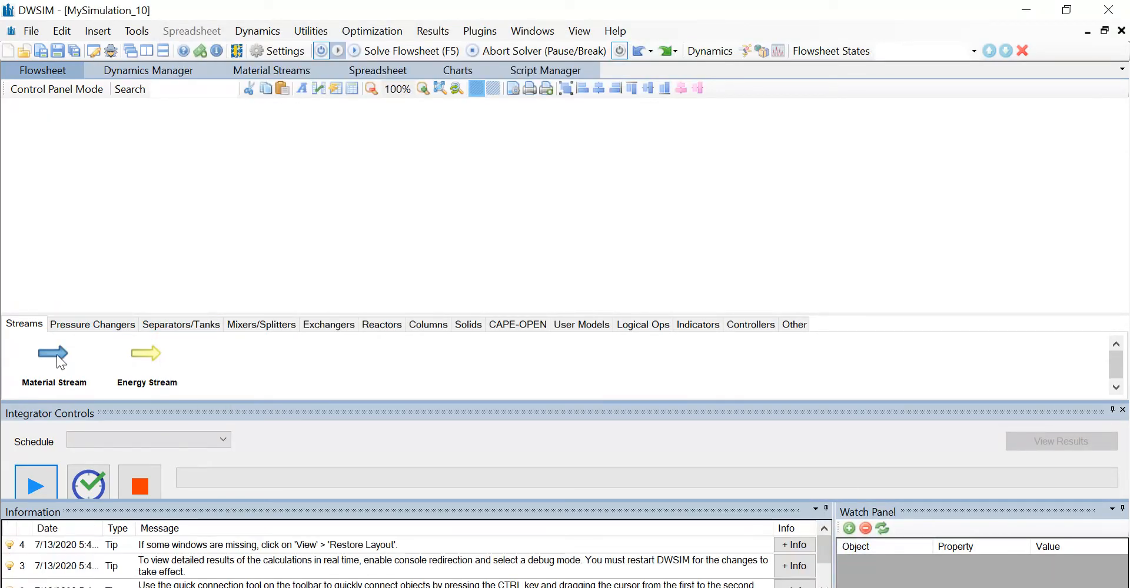
Place a material stream on the flowsheet and rename it Feed.
drag(43, 342, 176, 178)
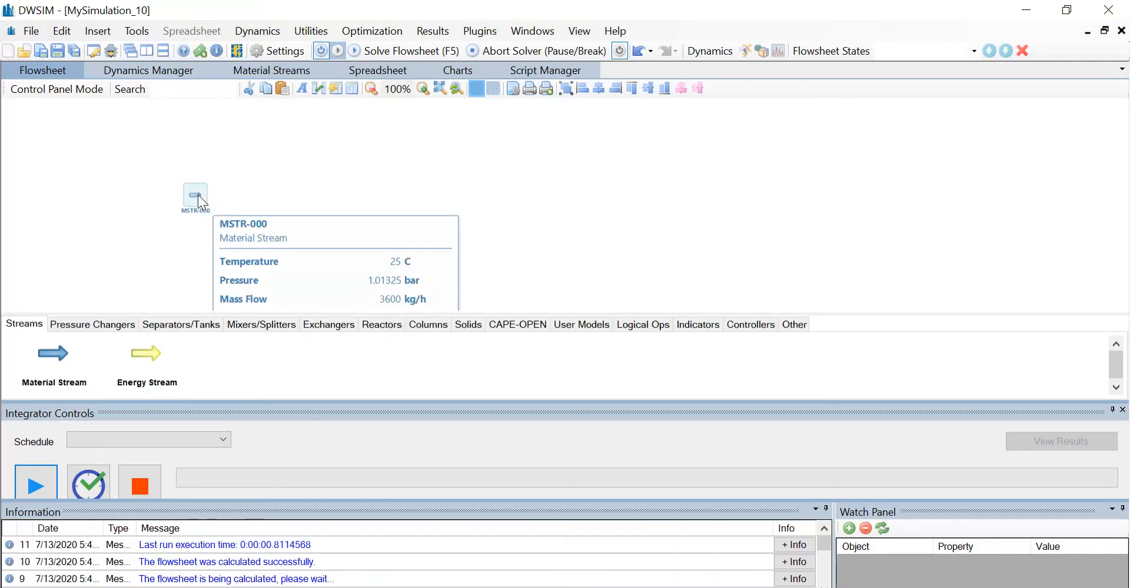
click(198, 196)
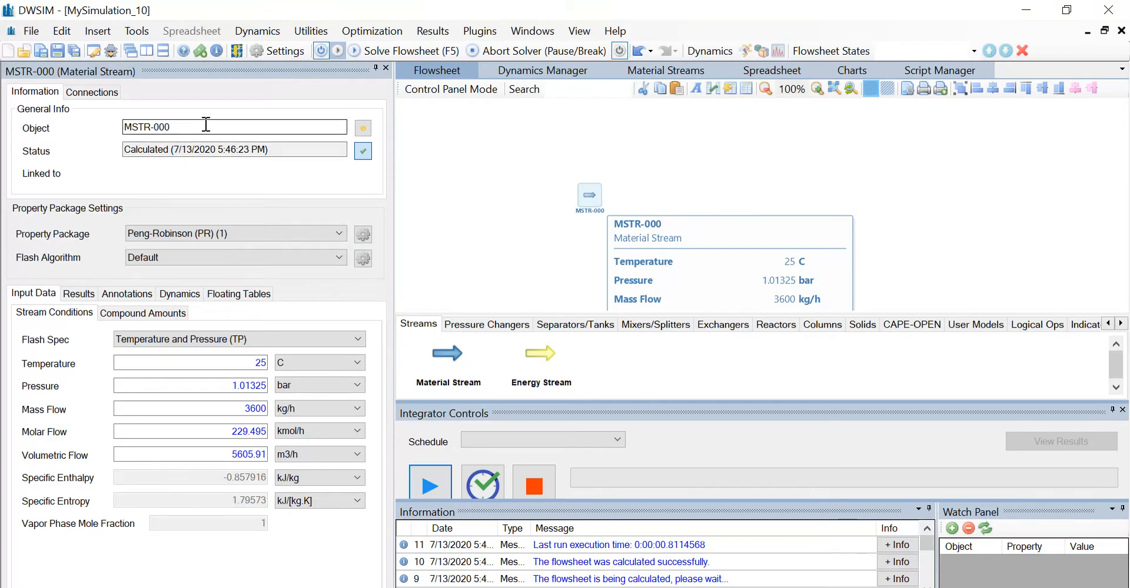
drag(206, 124, 111, 139)
key(BackSpace)
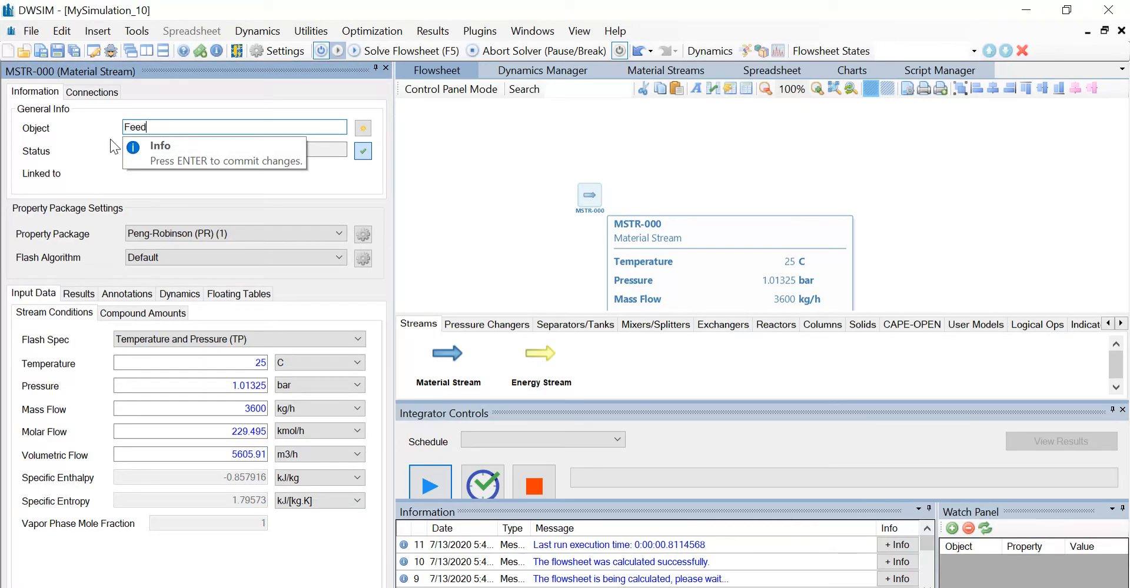
text(Feed)
key(Return)
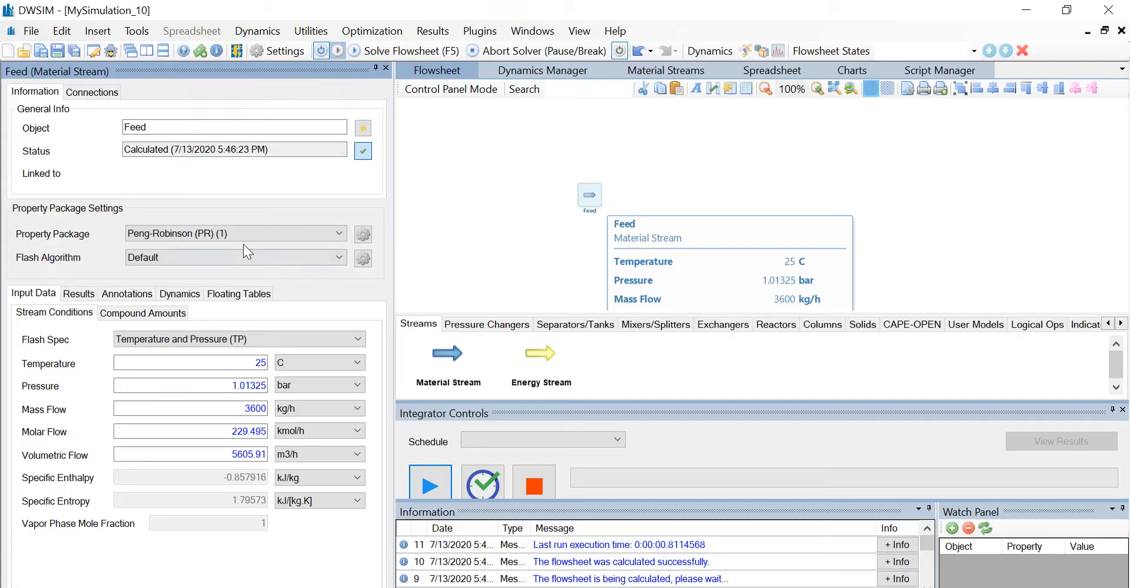
Set the Feed stream's flash algorithm to Nested Loops (VLE), its temperature to 425 C and its pressure to 200 bar.
click(250, 261)
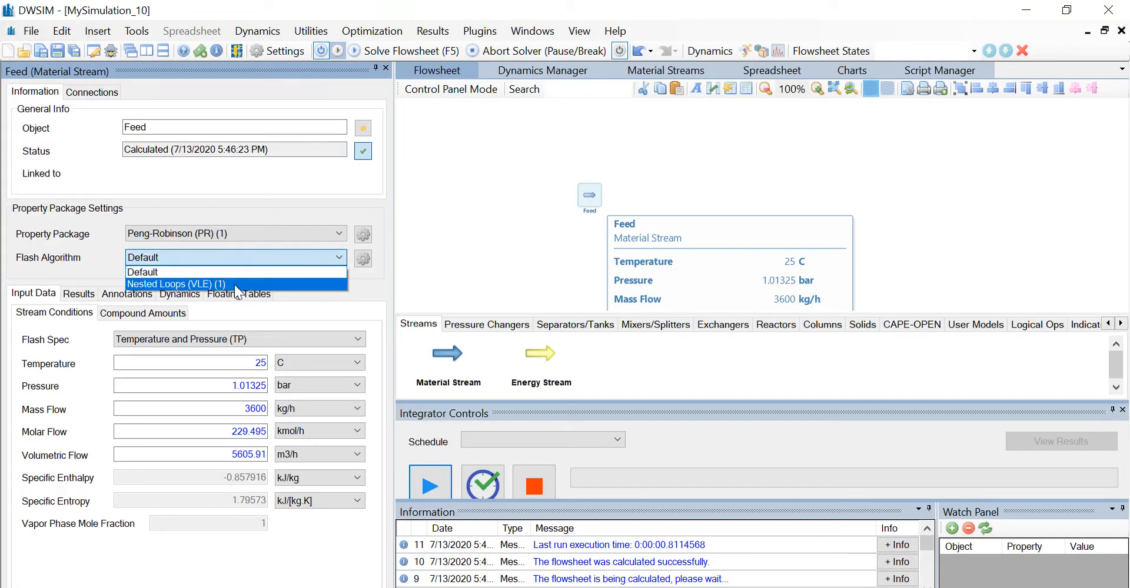
click(234, 285)
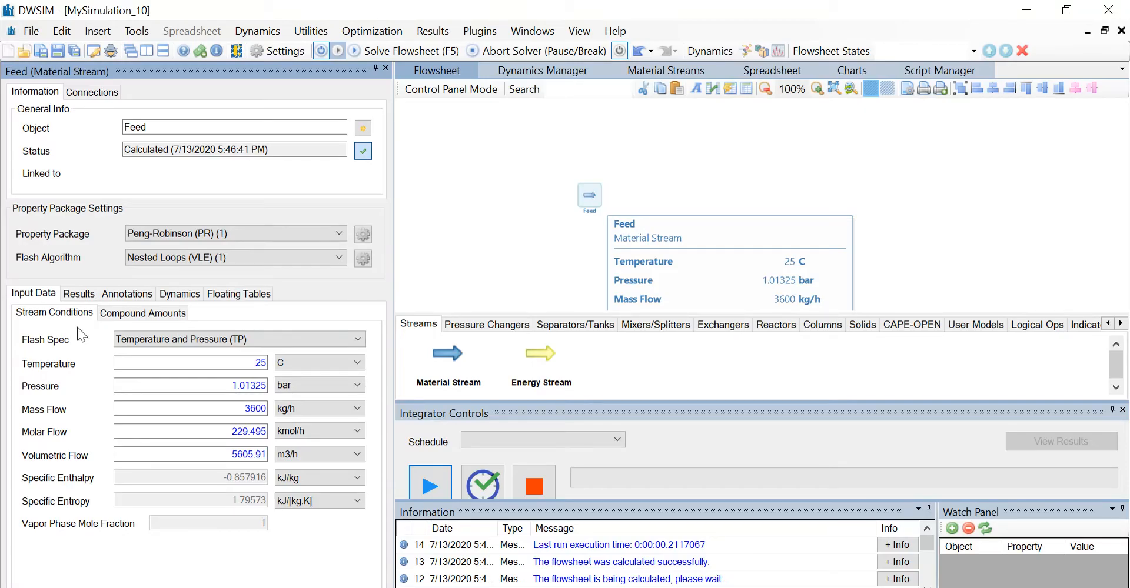
click(248, 363)
text(4)
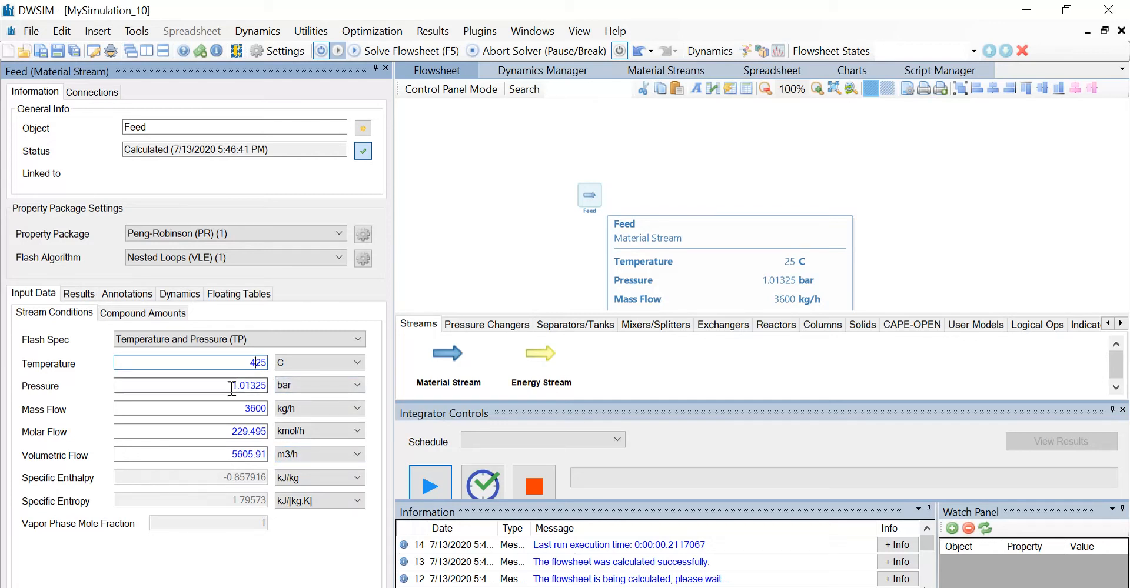
key(Tab)
text(2)
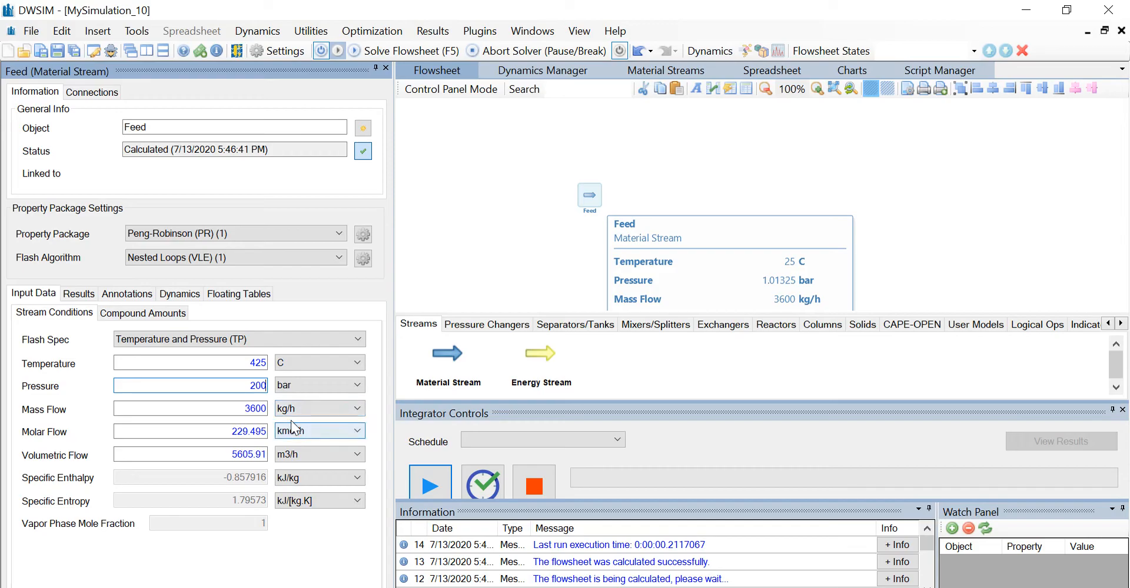
key(Return)
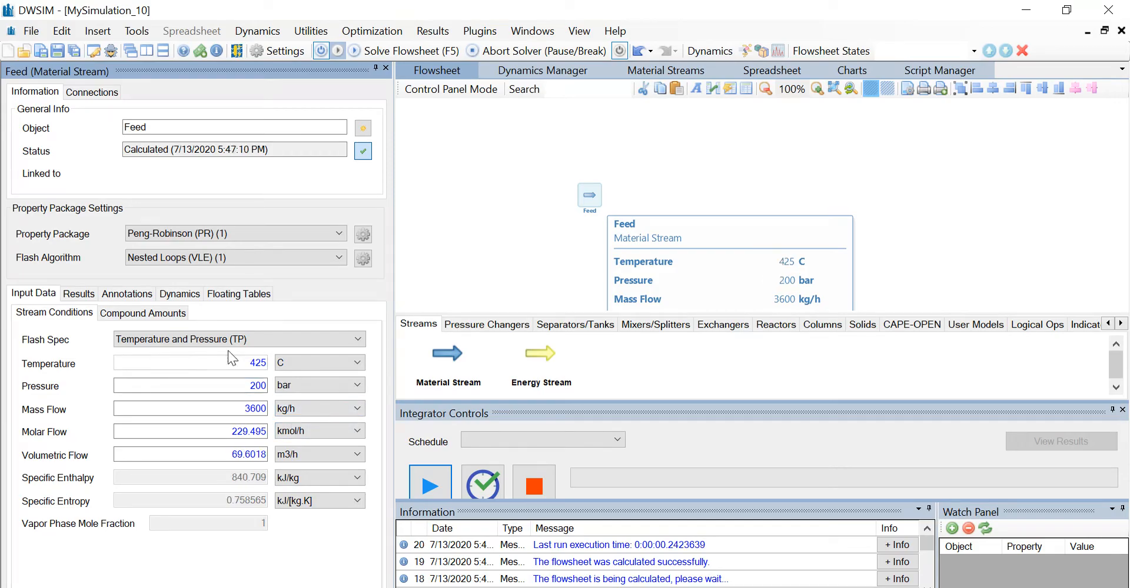
Set the Feed mole fractions to 0.5 nitrogen, 0.5 hydrogen and 0 ammonia, and accept the composition.
click(165, 315)
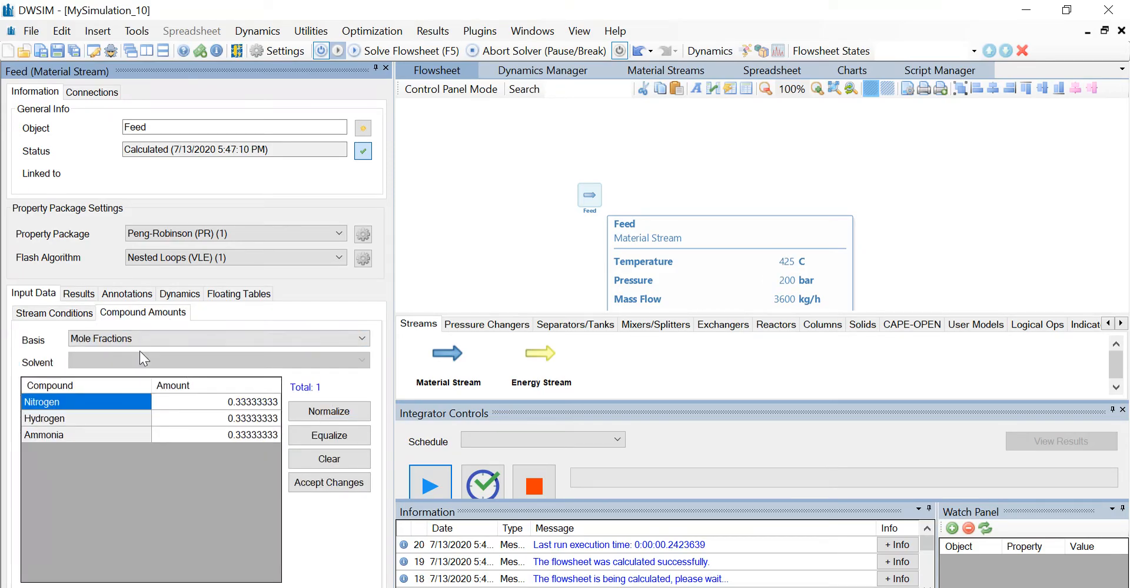
click(253, 402)
click(253, 402)
text(0.5)
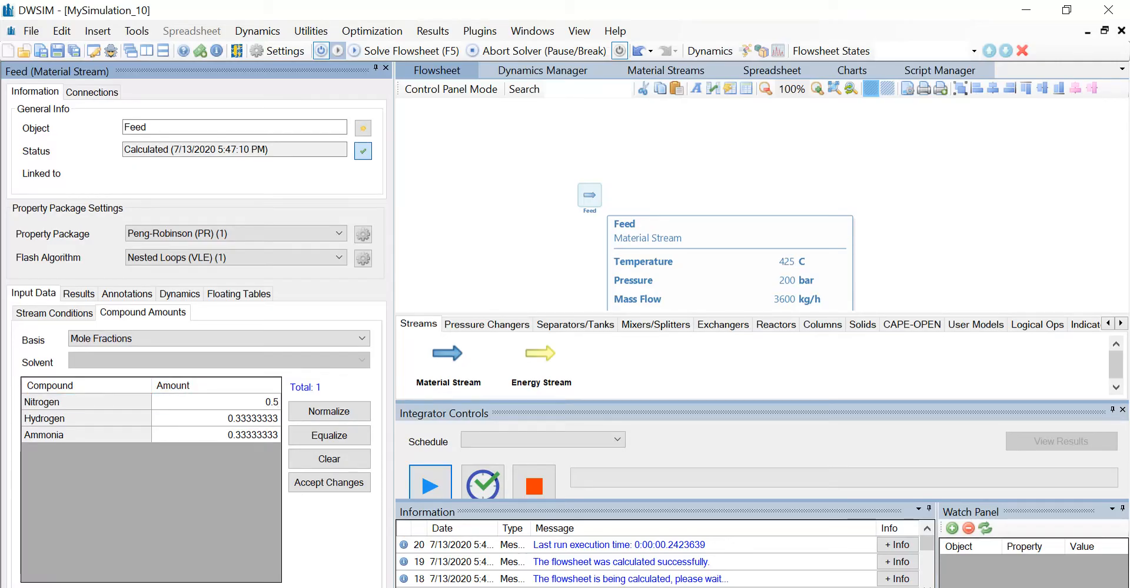
key(Return)
text(0.5)
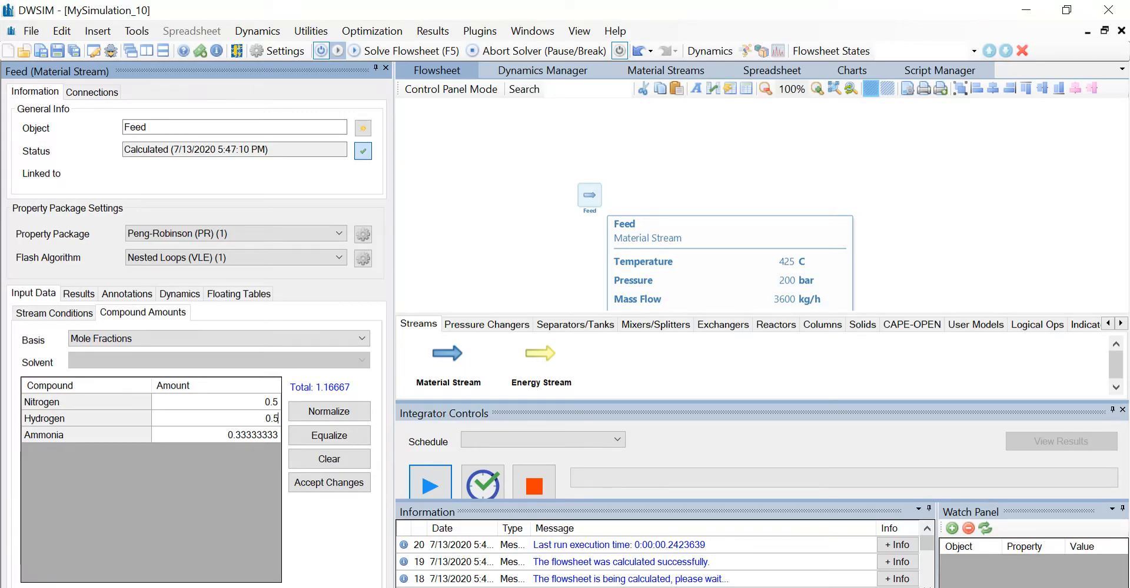
key(Return)
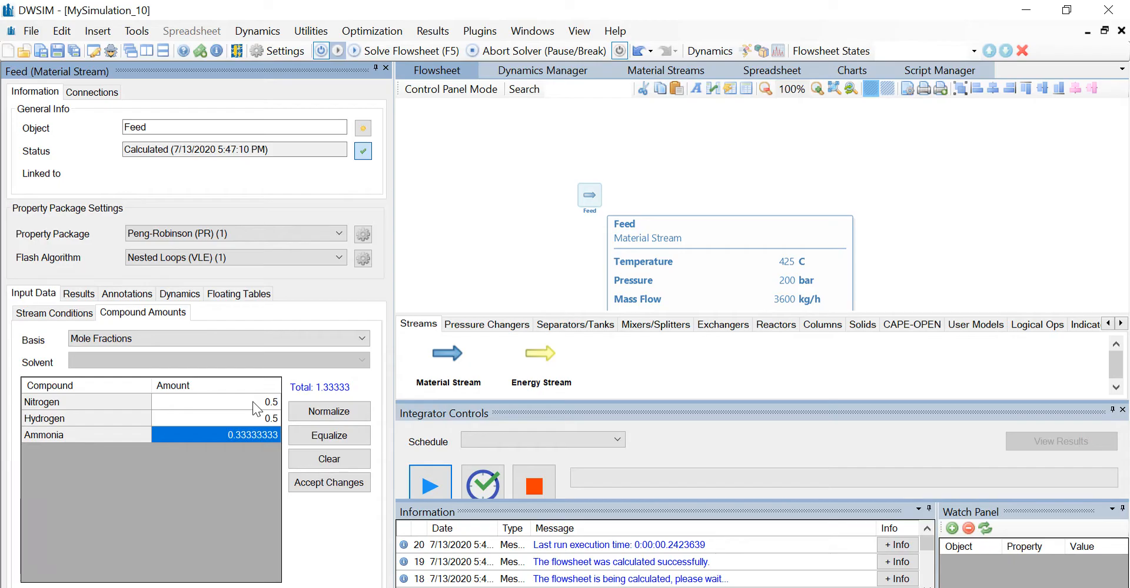
text(0)
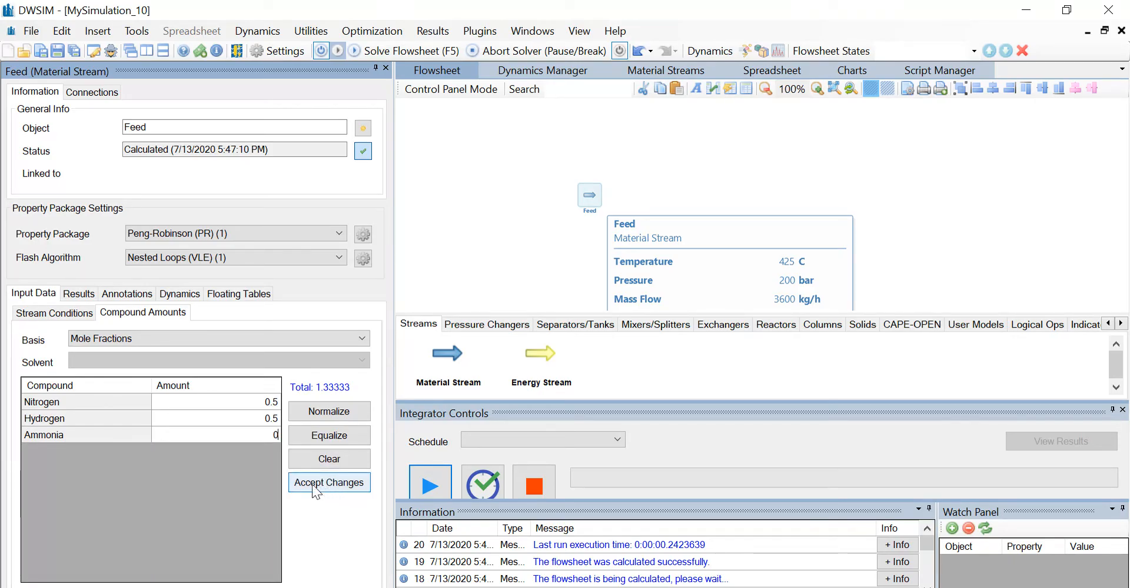
click(341, 483)
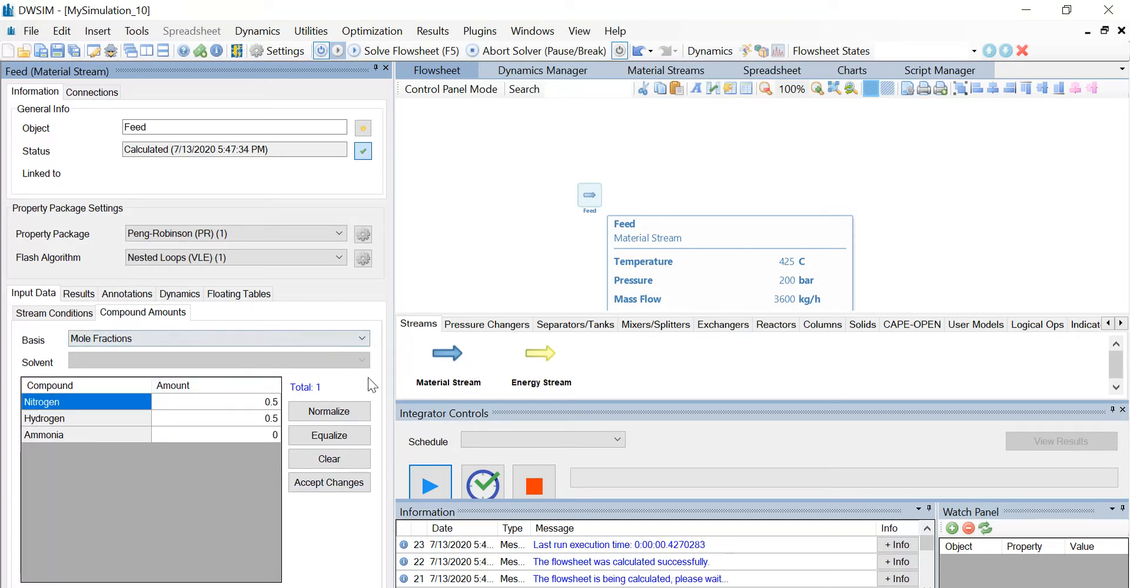
Start a new kinetic reaction in the simulation settings and name it "Ammonia synthesis".
click(274, 51)
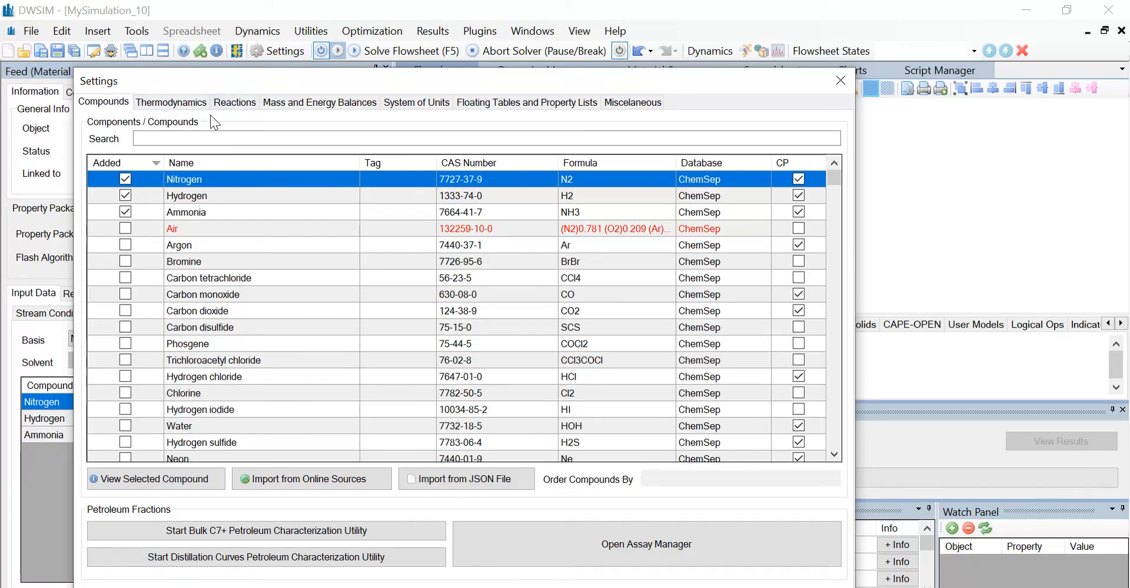
click(235, 103)
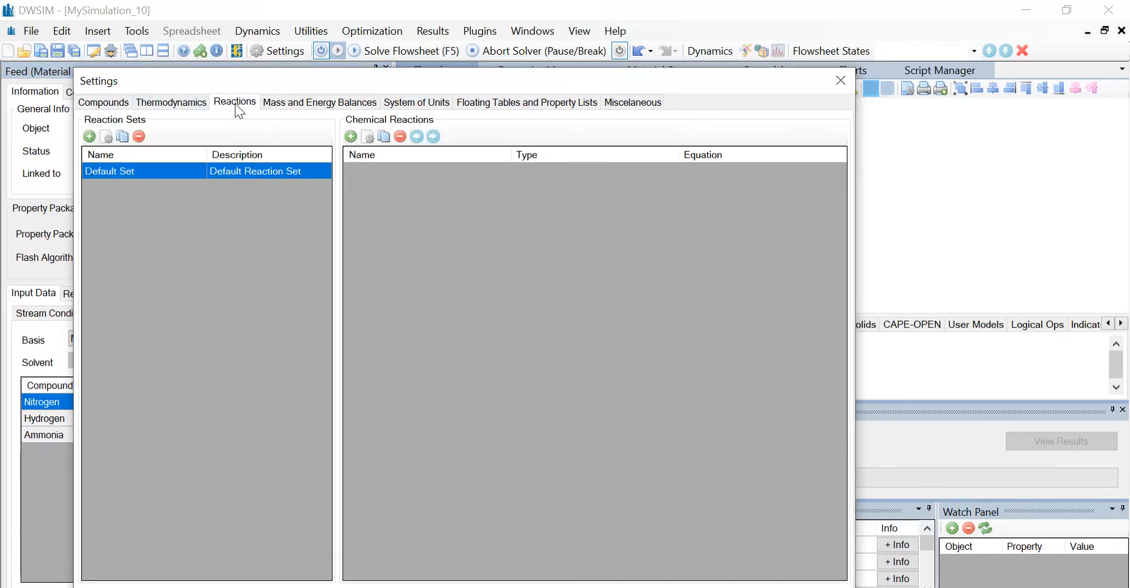
click(351, 137)
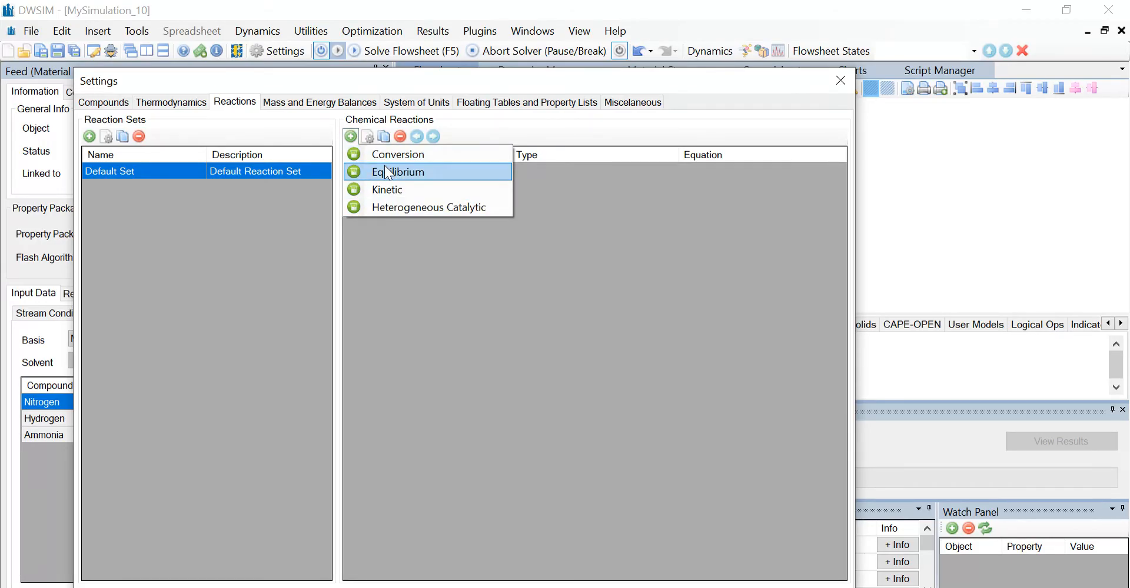
click(396, 195)
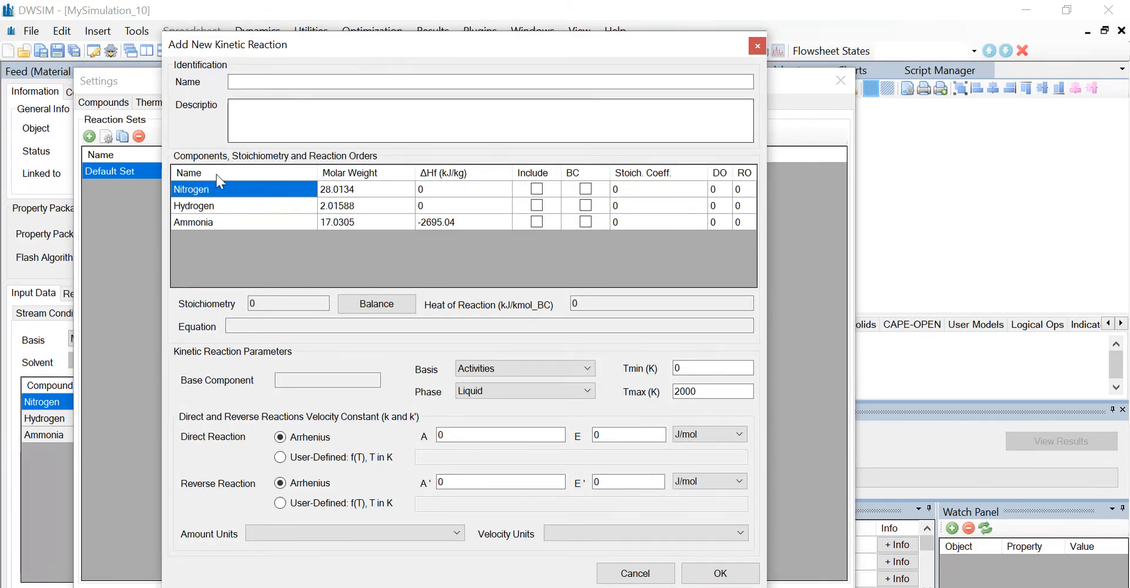
click(318, 83)
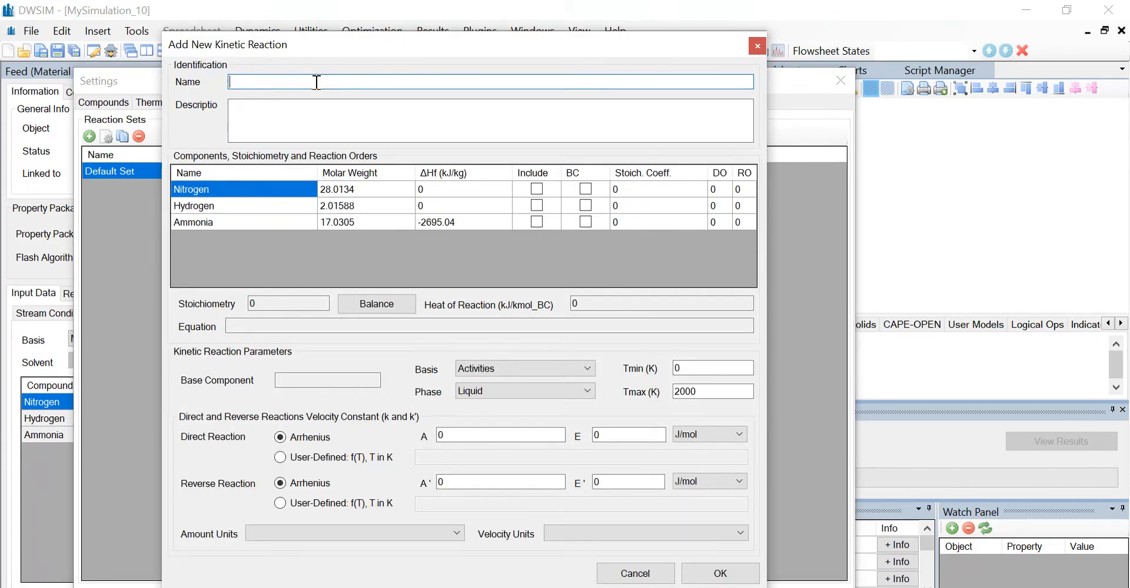
text(Ammonia synthesis)
Include nitrogen, hydrogen and ammonia in the reaction, with nitrogen as the base component.
click(536, 189)
click(539, 206)
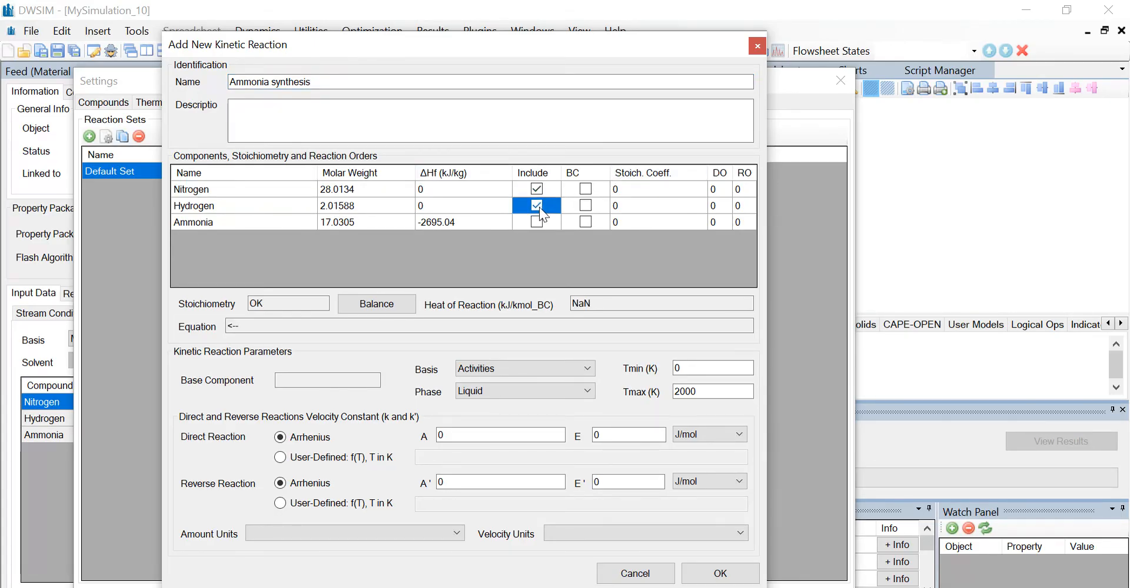
click(585, 188)
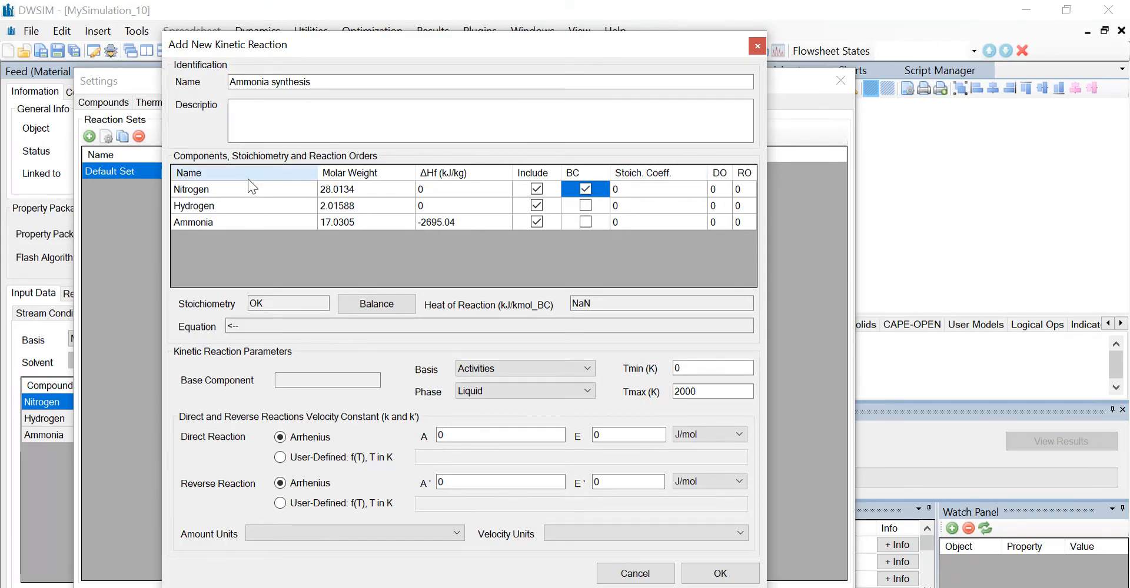
Set the stoichiometric coefficients to -1 for nitrogen, -3 for hydrogen and 2 for ammonia, and nitrogen's direct order to 1.
click(620, 188)
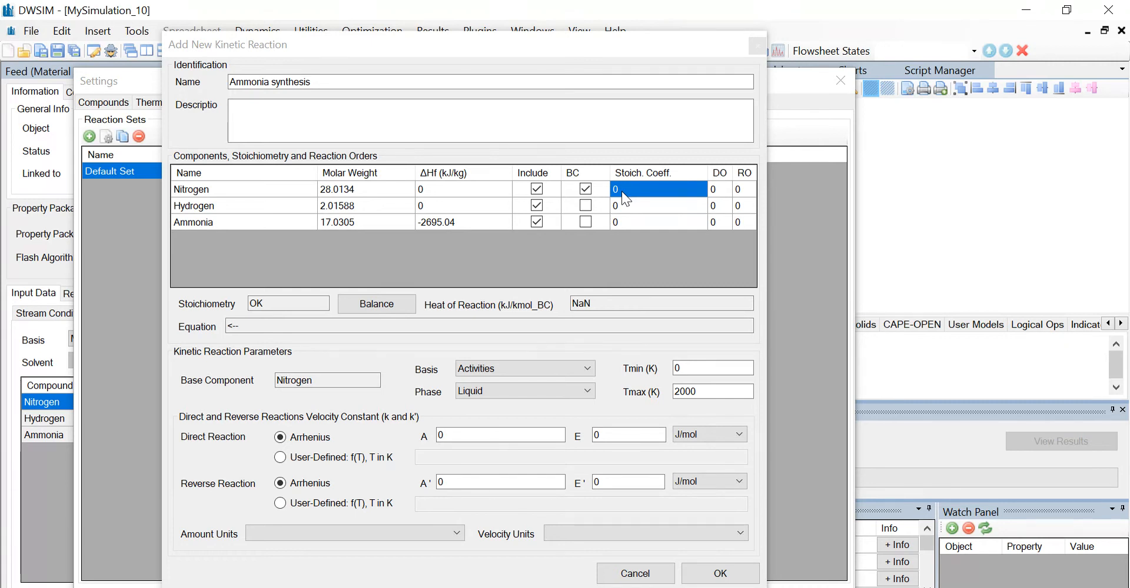
click(622, 191)
text(-1)
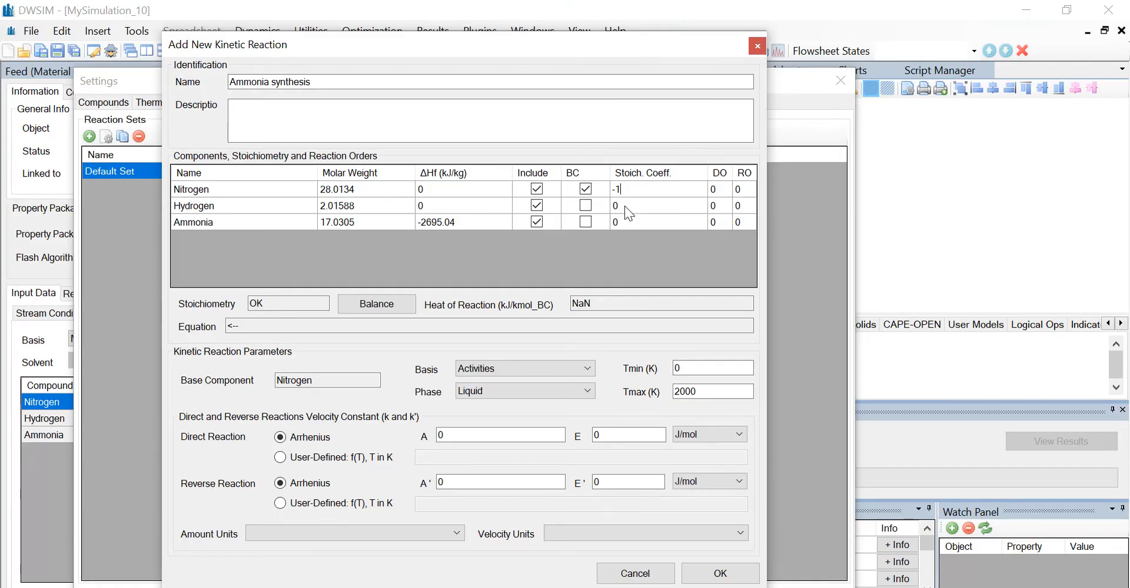
click(624, 206)
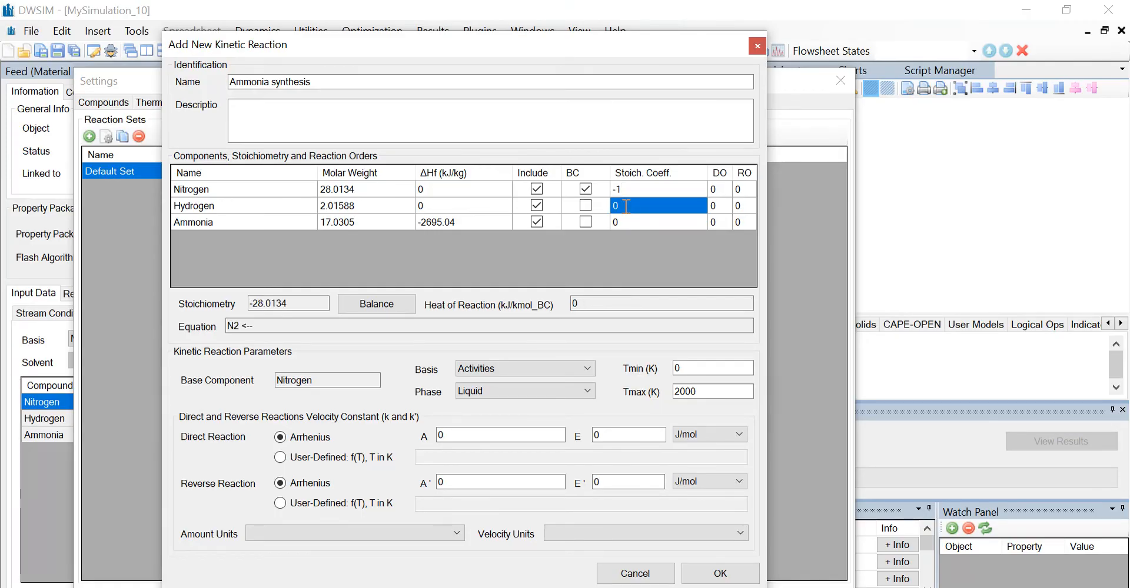
text(-3)
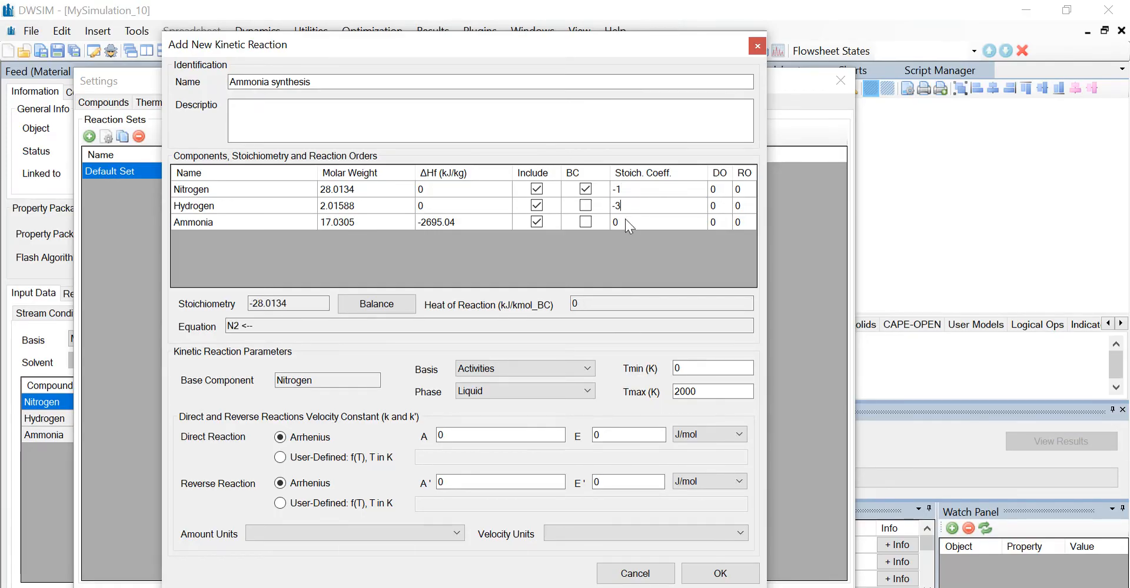
click(625, 223)
text(2)
click(719, 186)
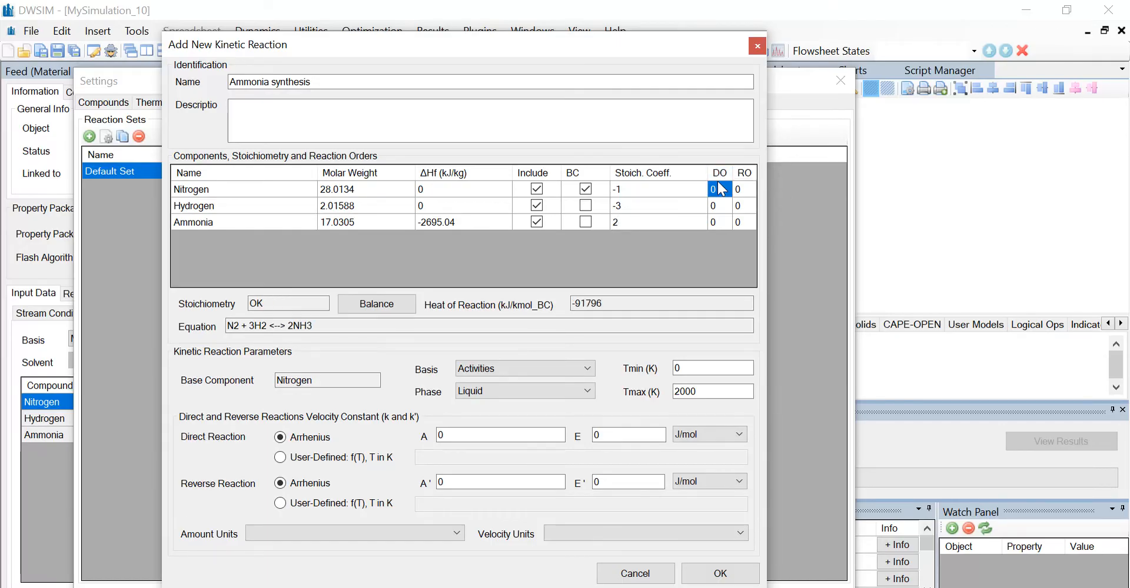
text(1)
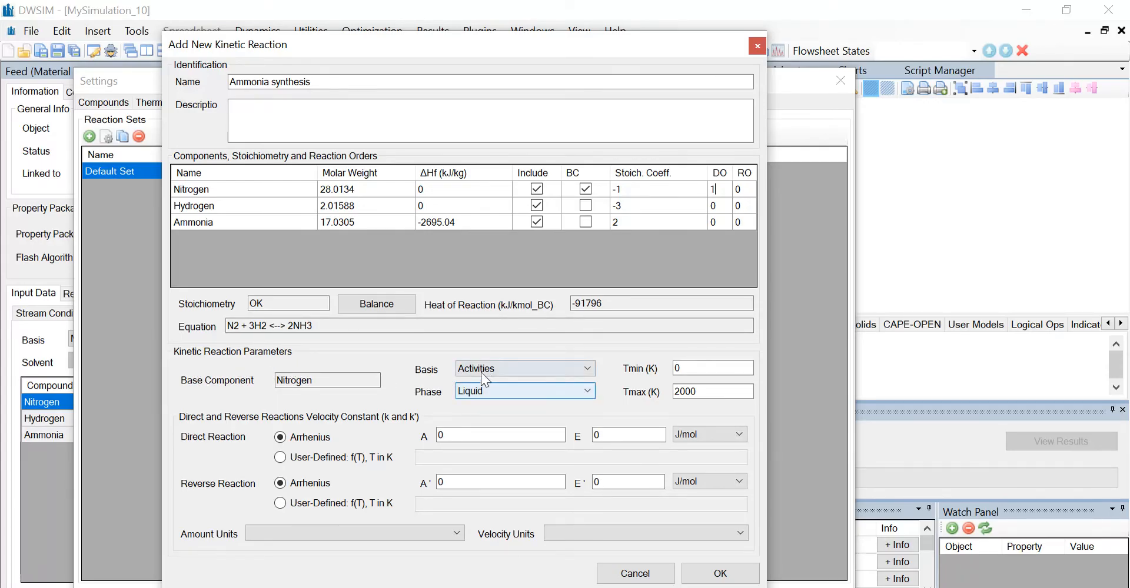
Set the kinetic reaction's basis to Molar Concentrations and its phase to Vapor.
click(543, 369)
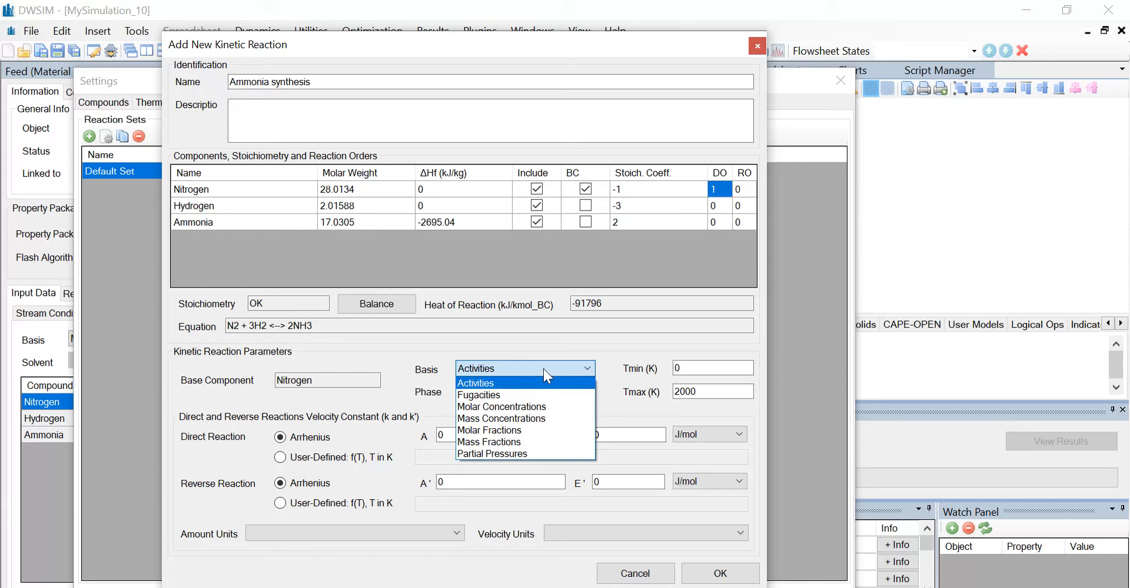
click(536, 406)
click(500, 391)
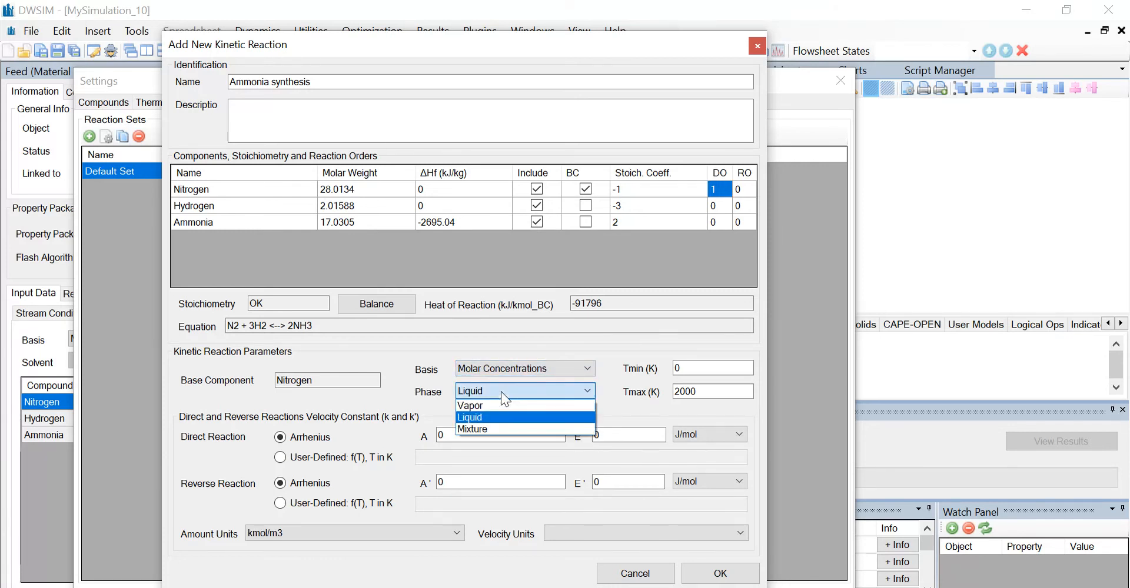
click(499, 406)
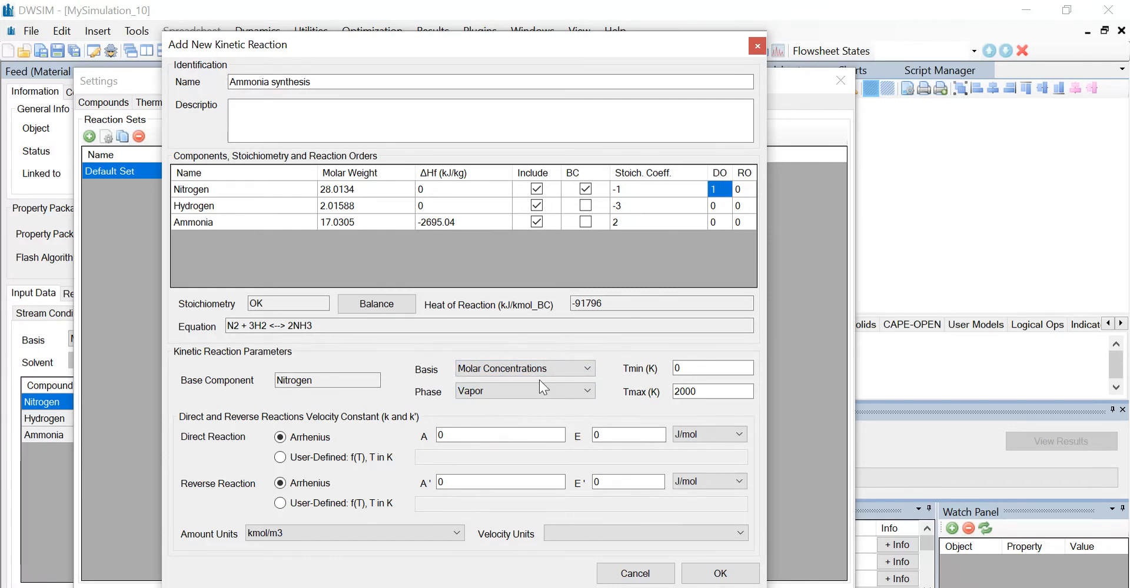
Set the reaction's minimum temperature to 500 K and the direct Arrhenius factor A to 0.004, and accept the reaction.
click(686, 371)
text(500)
click(456, 437)
text(.004)
click(704, 571)
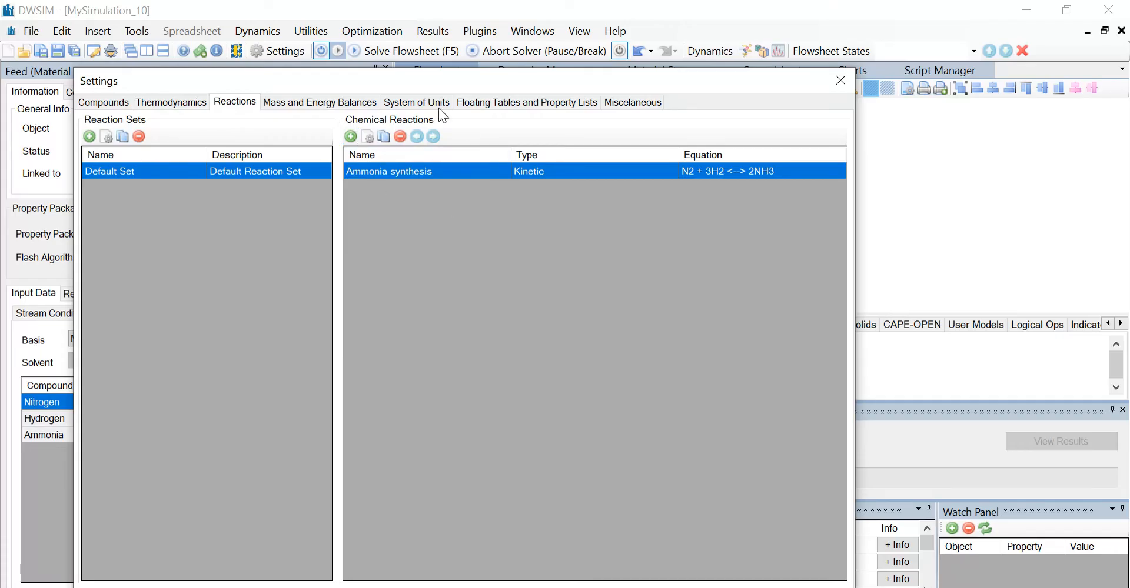
Close the simulation settings and place a Plug-Flow Reactor beside the Feed stream on the flowsheet.
click(840, 81)
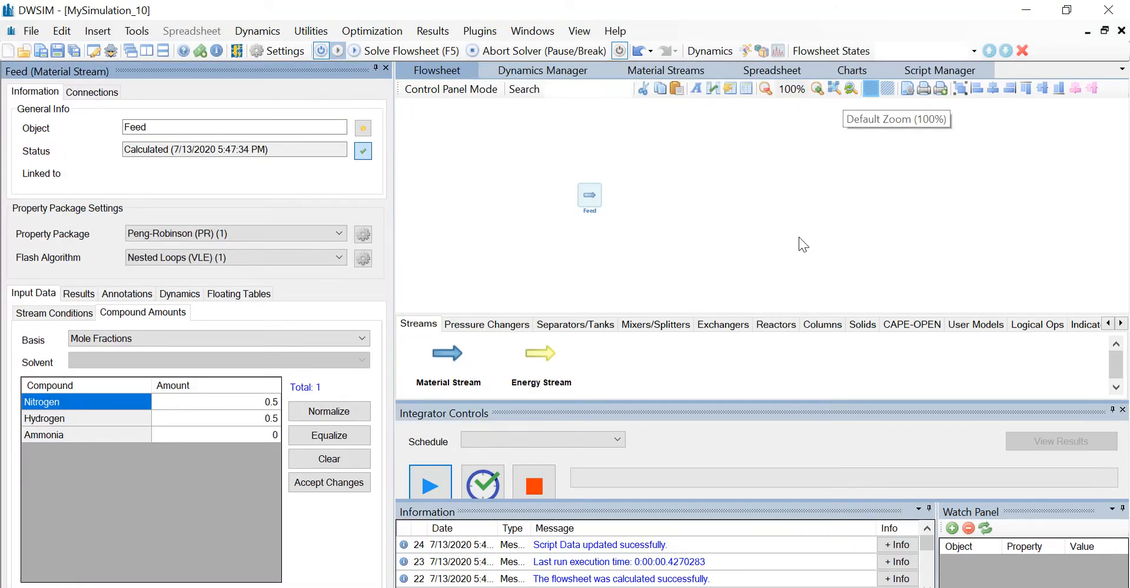
click(771, 324)
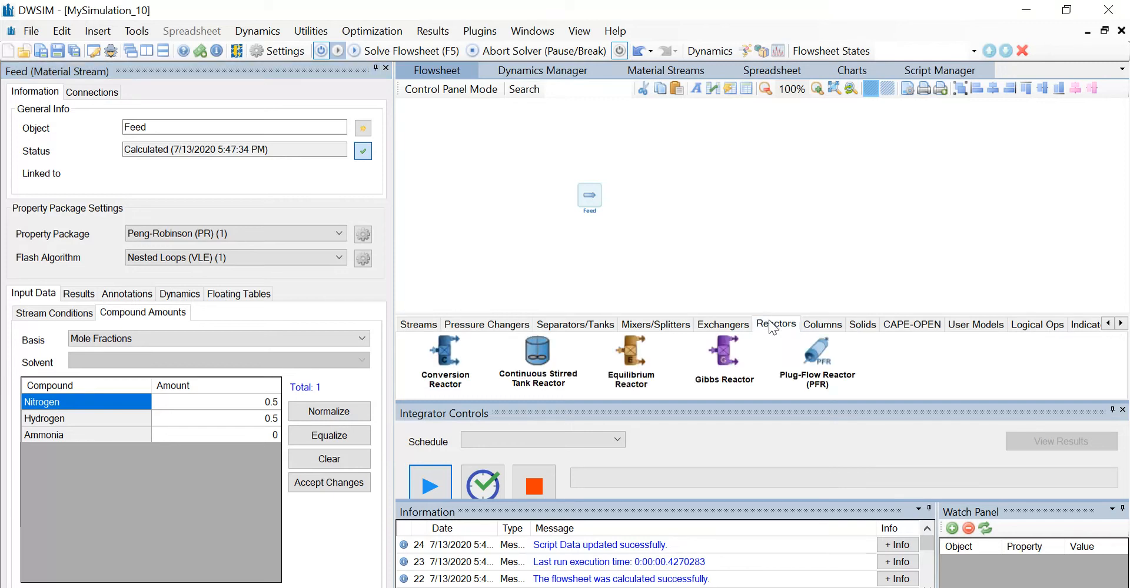
drag(811, 348, 646, 189)
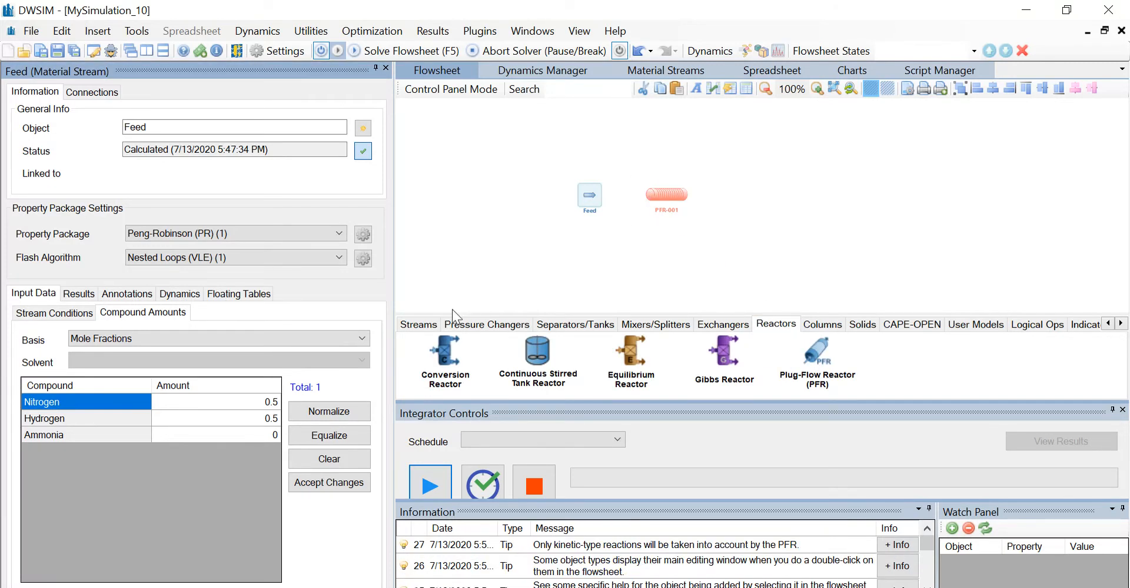
Add a material stream on the reactor's outlet side and an energy stream below the reactor.
click(419, 324)
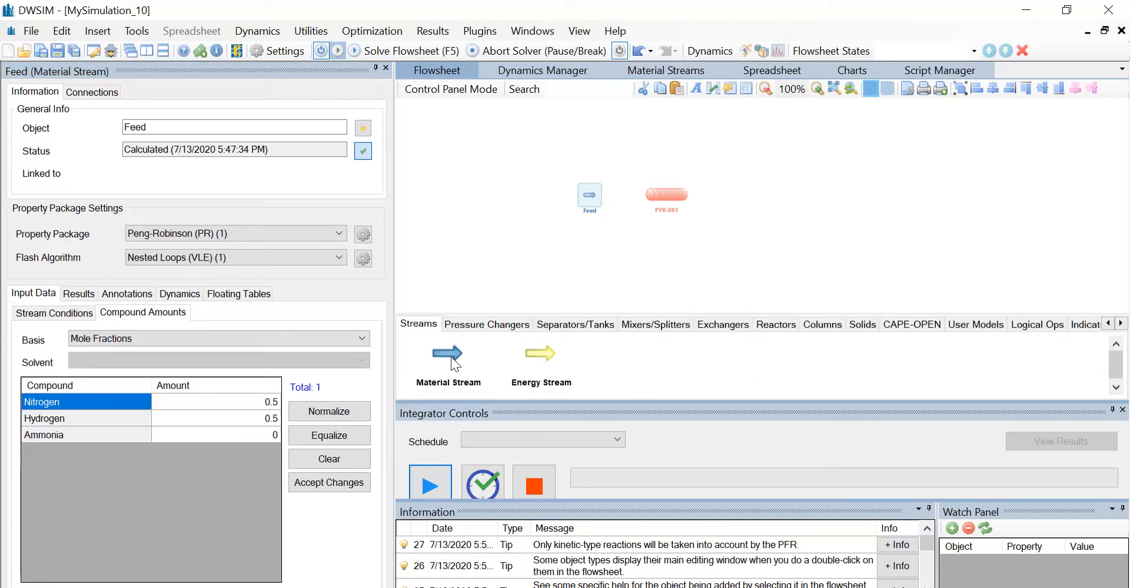
drag(454, 364, 711, 179)
drag(541, 354, 659, 241)
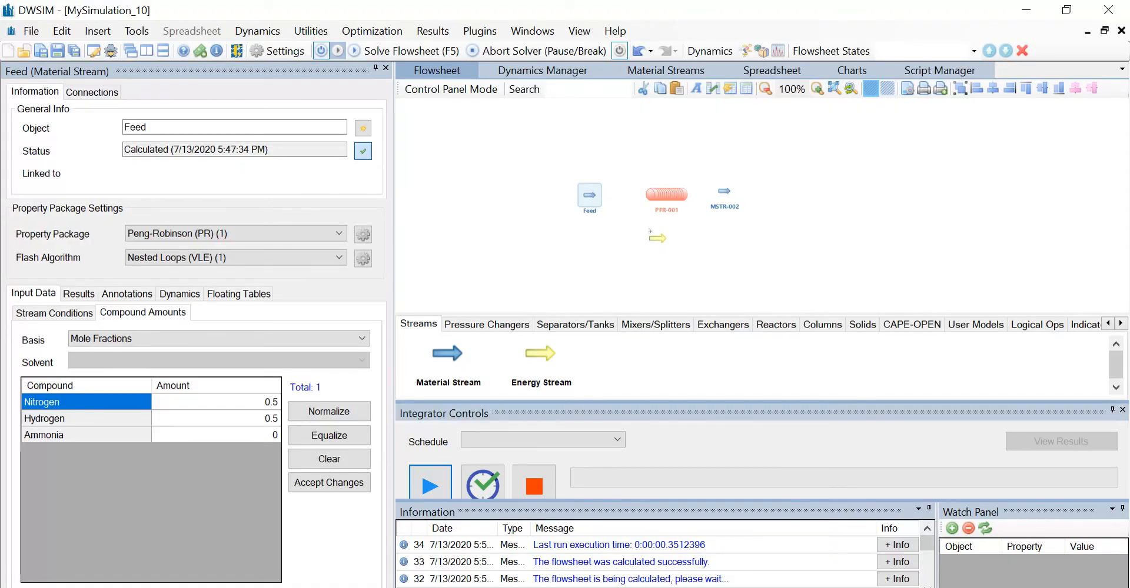
Rename the new material stream beside the reactor as Outlet.
click(722, 195)
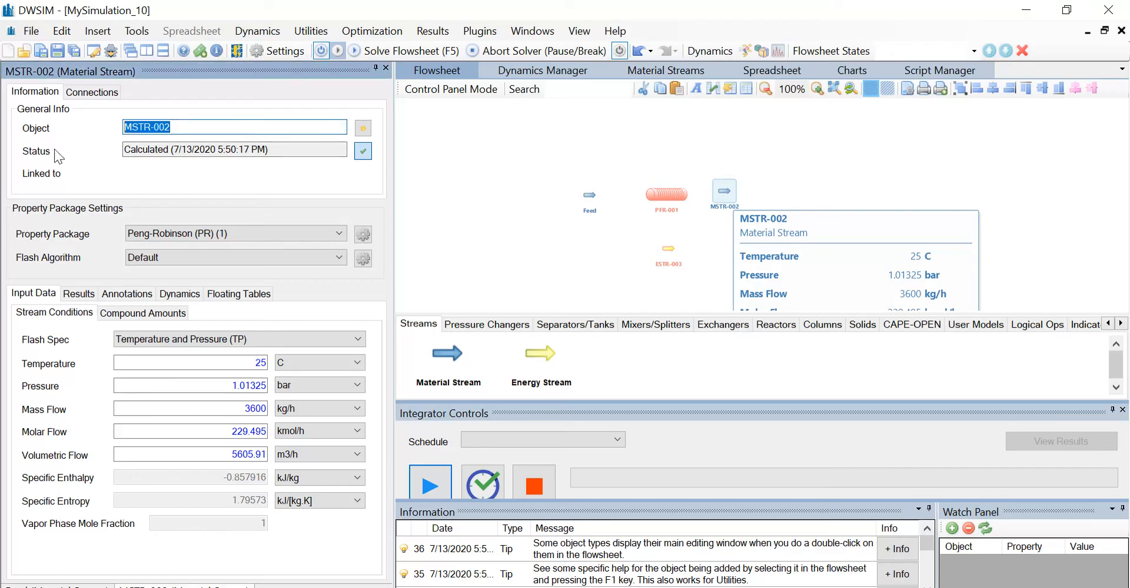
text(Outle)
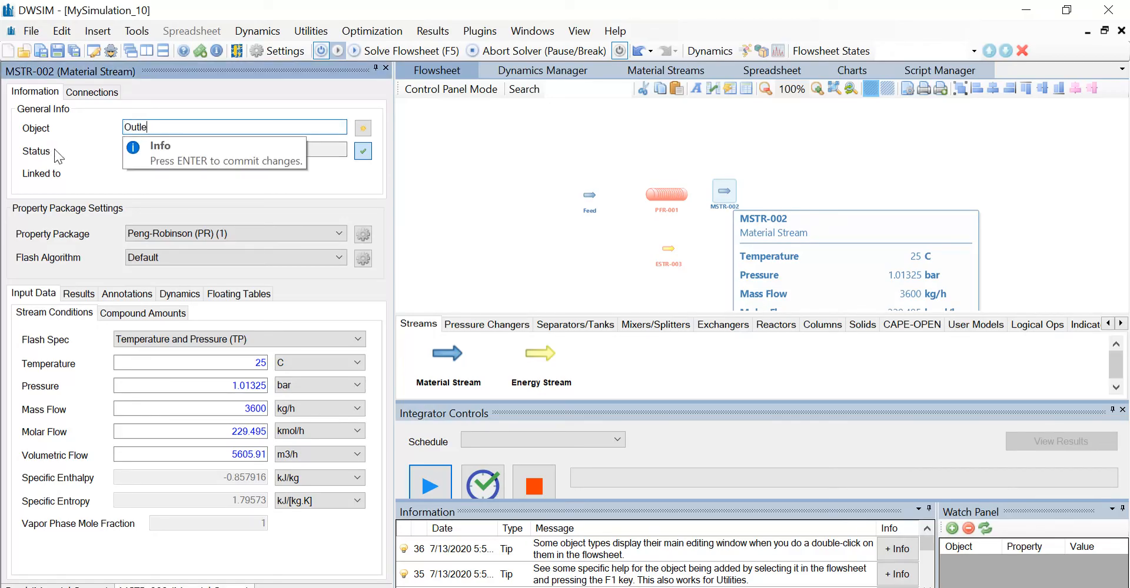
text(t)
key(Return)
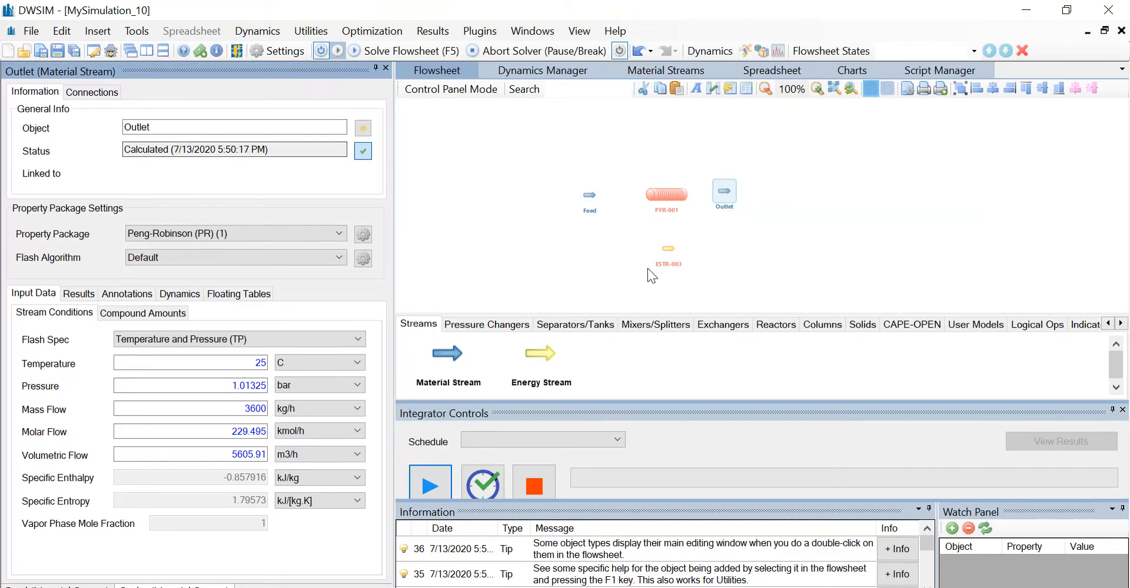
Rename the energy stream below the reactor as Energy.
click(665, 252)
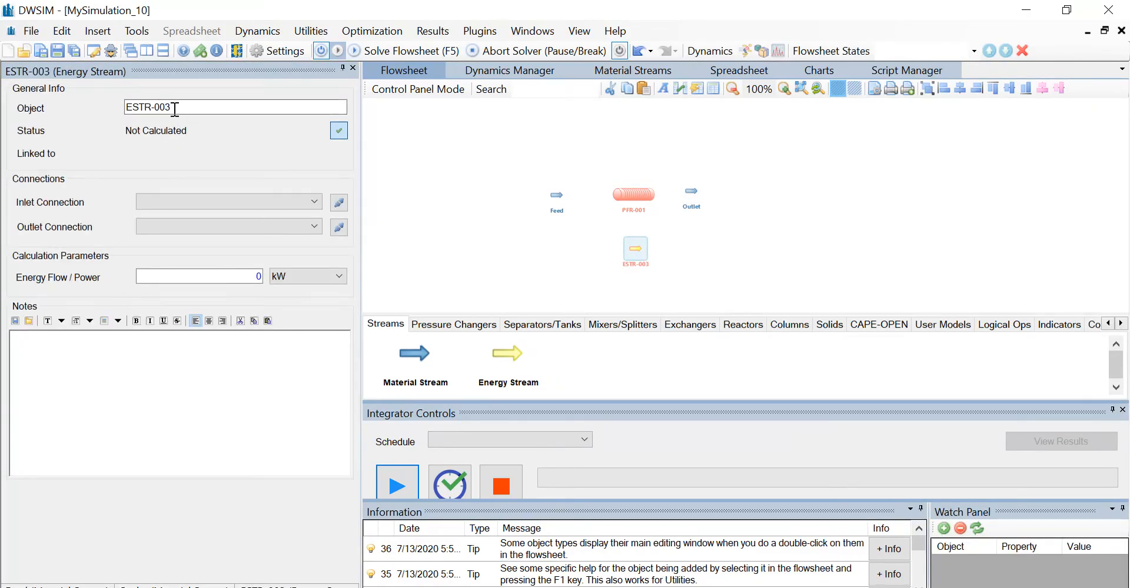
drag(175, 109, 30, 114)
text(E)
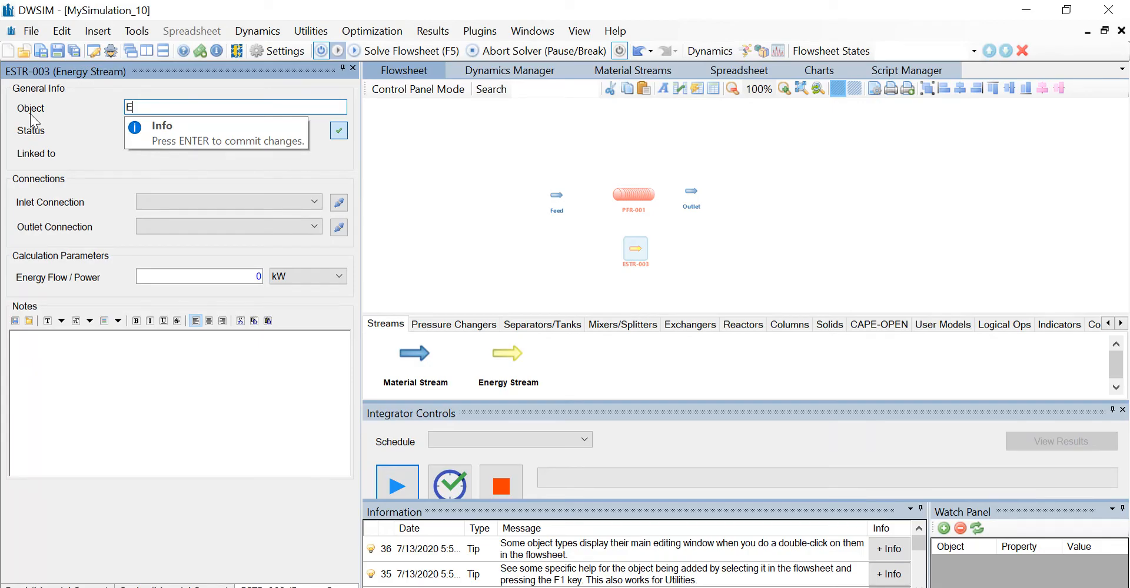
text(nergy)
key(Return)
Connect the plug-flow reactor with Feed as the inlet stream, Outlet as the outlet stream and Energy as the energy stream.
click(634, 197)
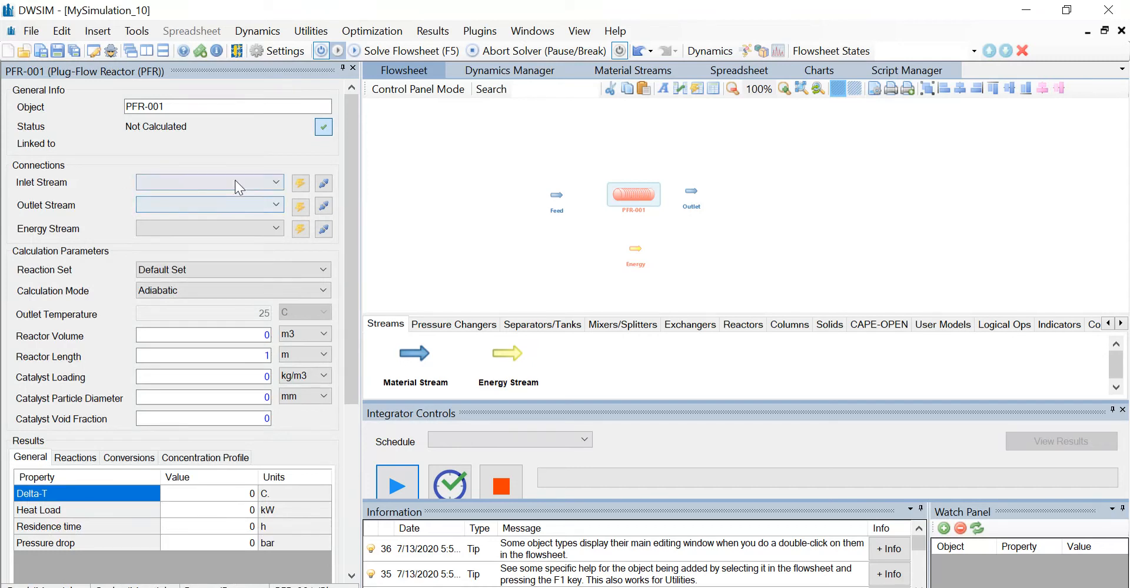
click(254, 186)
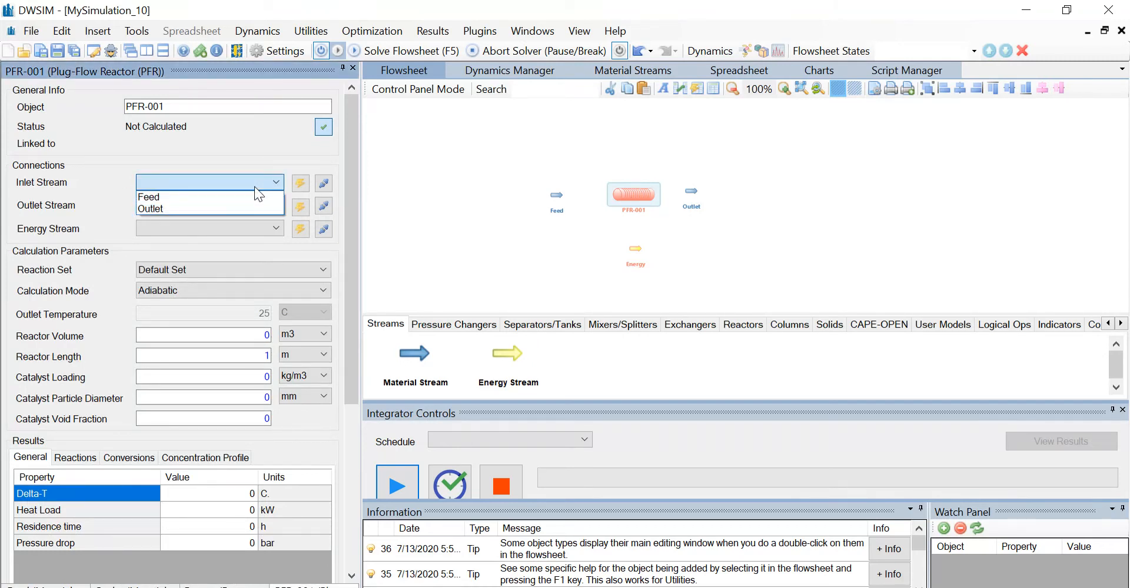
click(229, 200)
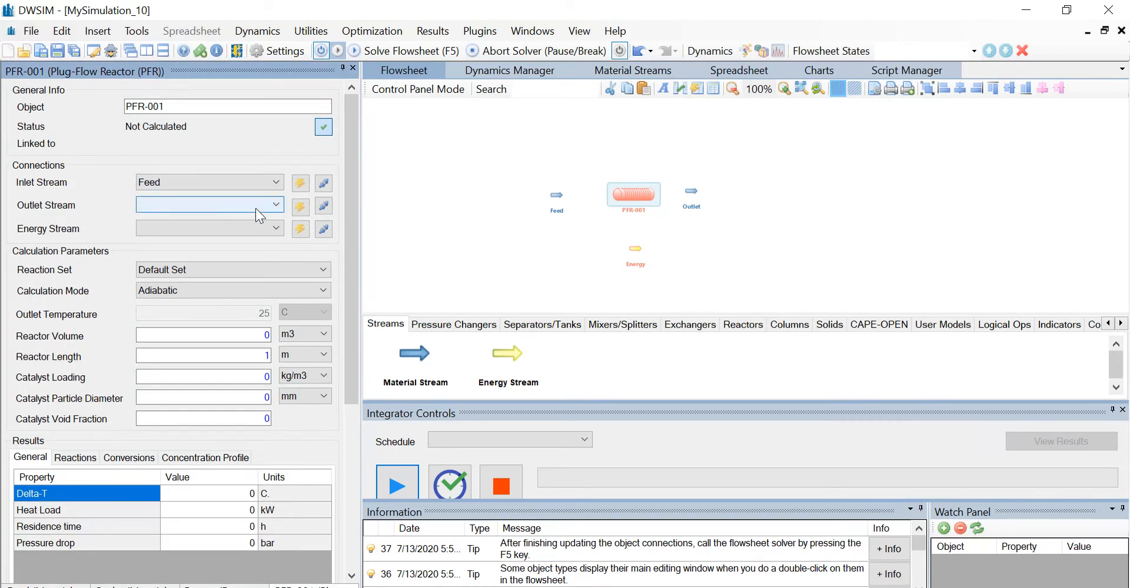
click(255, 206)
click(223, 230)
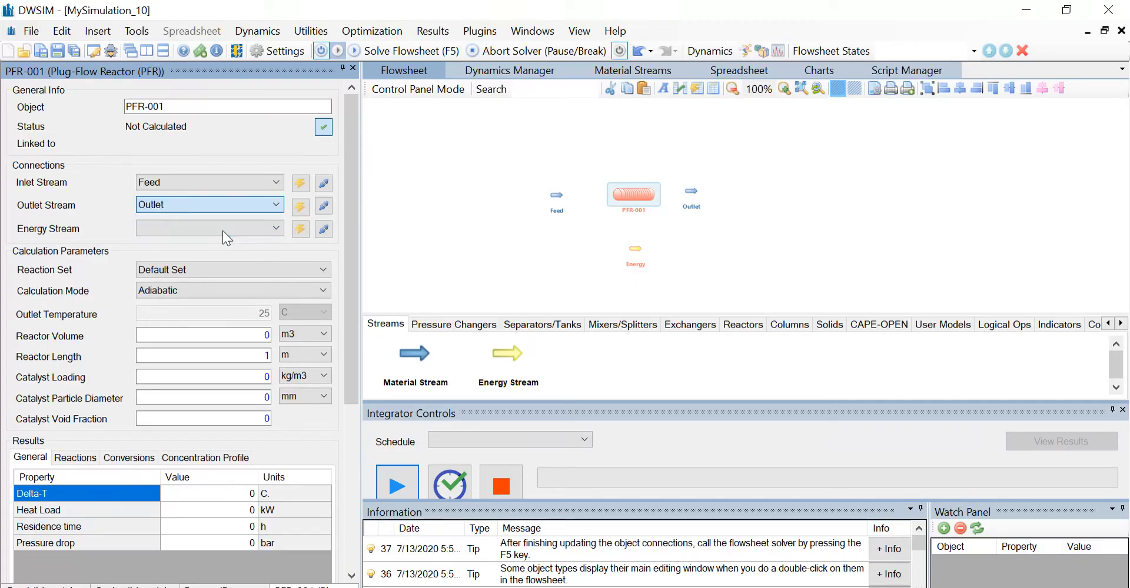
click(207, 225)
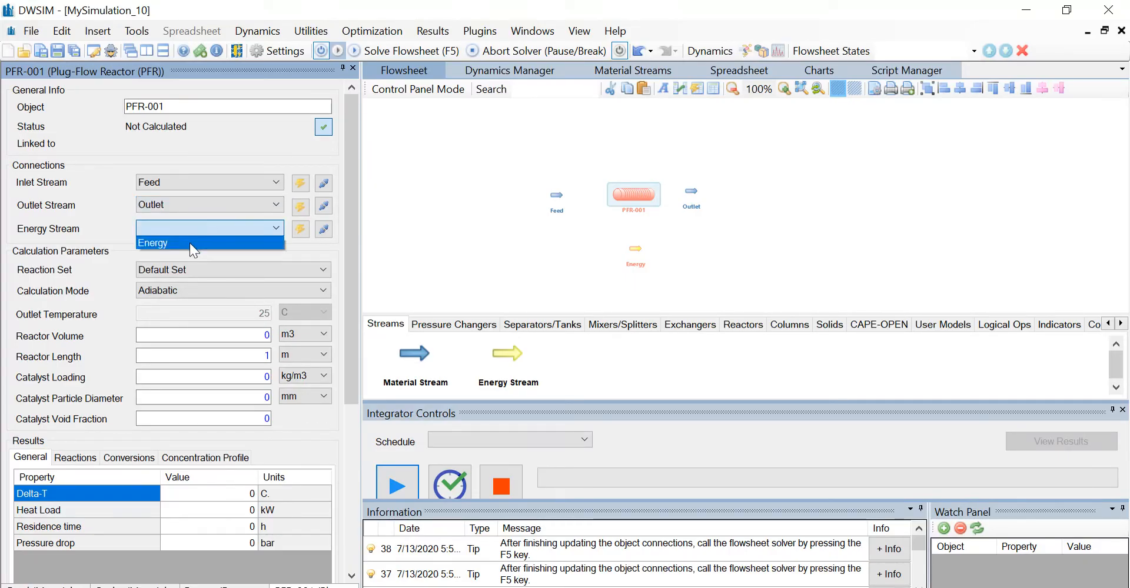
click(190, 242)
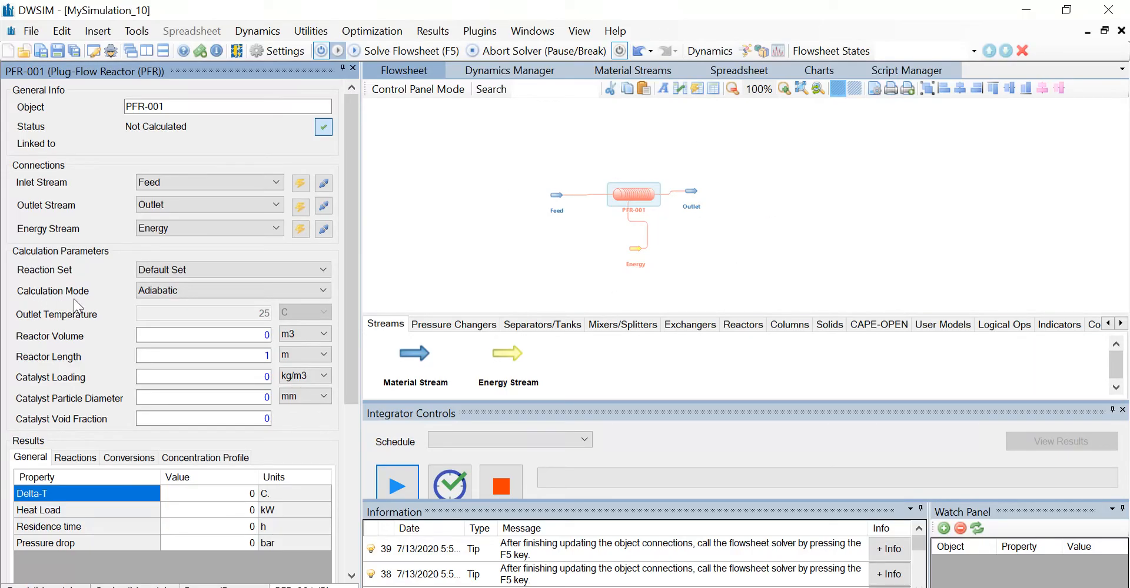
Set the reactor's calculation mode to Isothermic and its volume to 1 m3.
click(217, 291)
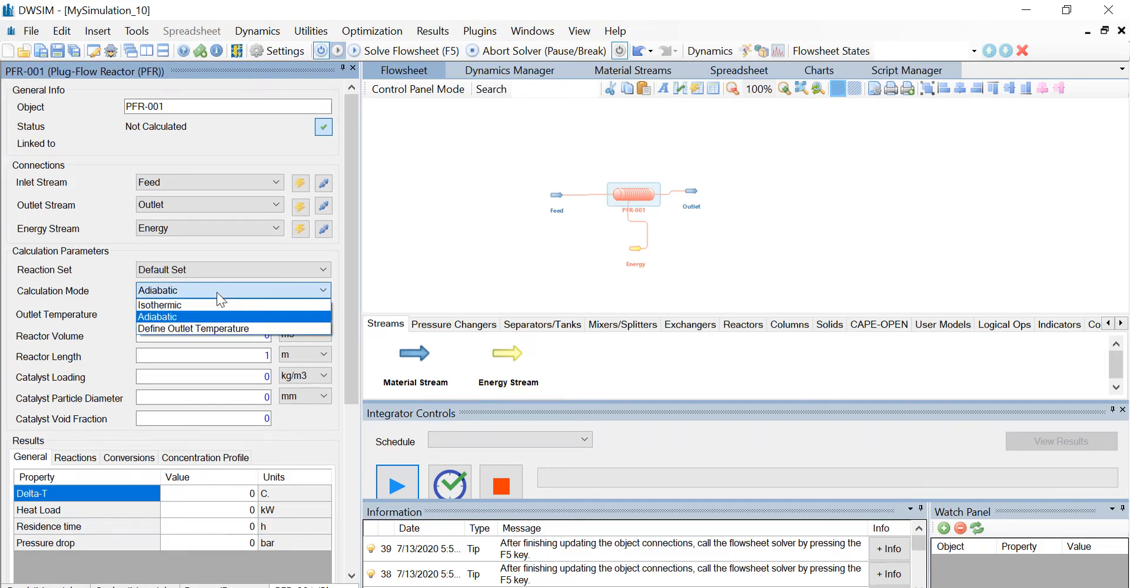
click(203, 306)
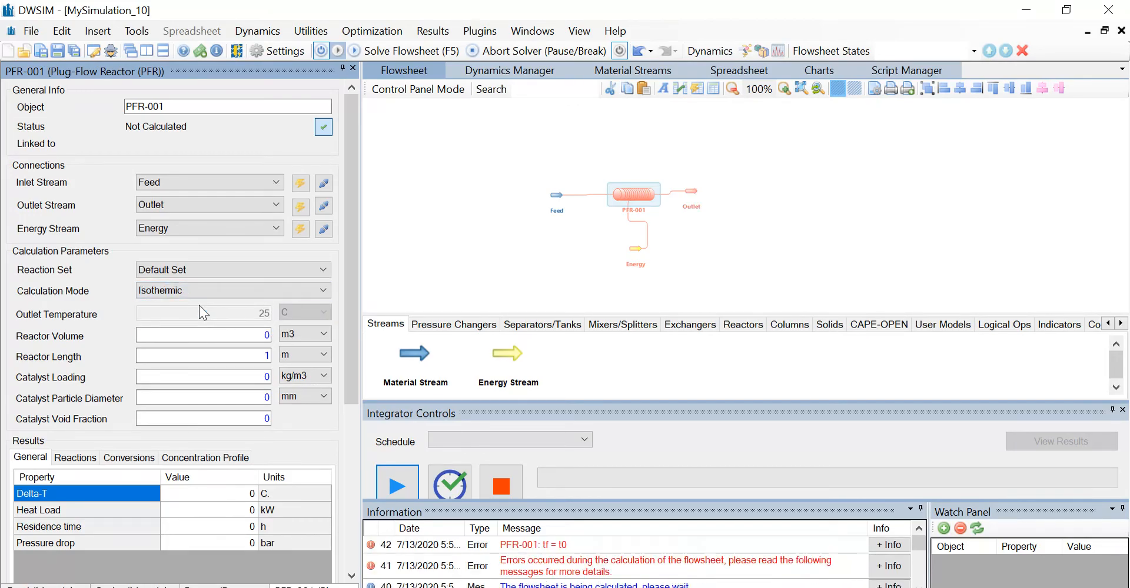
click(237, 336)
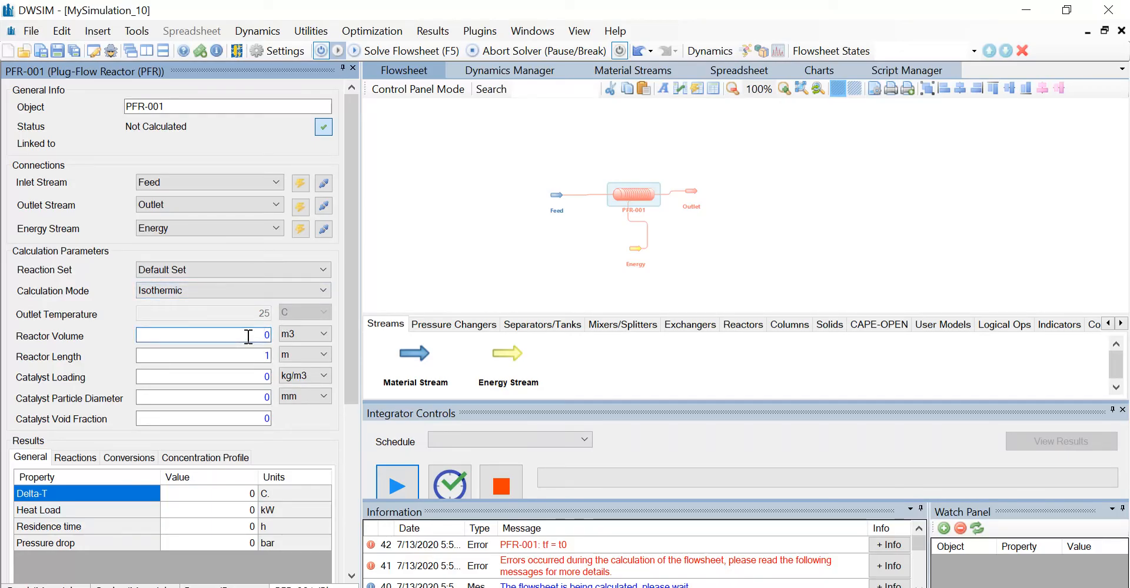
key(BackSpace)
text(1)
Set the reactor's length to 1.5 m and recalculate the flowsheet.
click(270, 356)
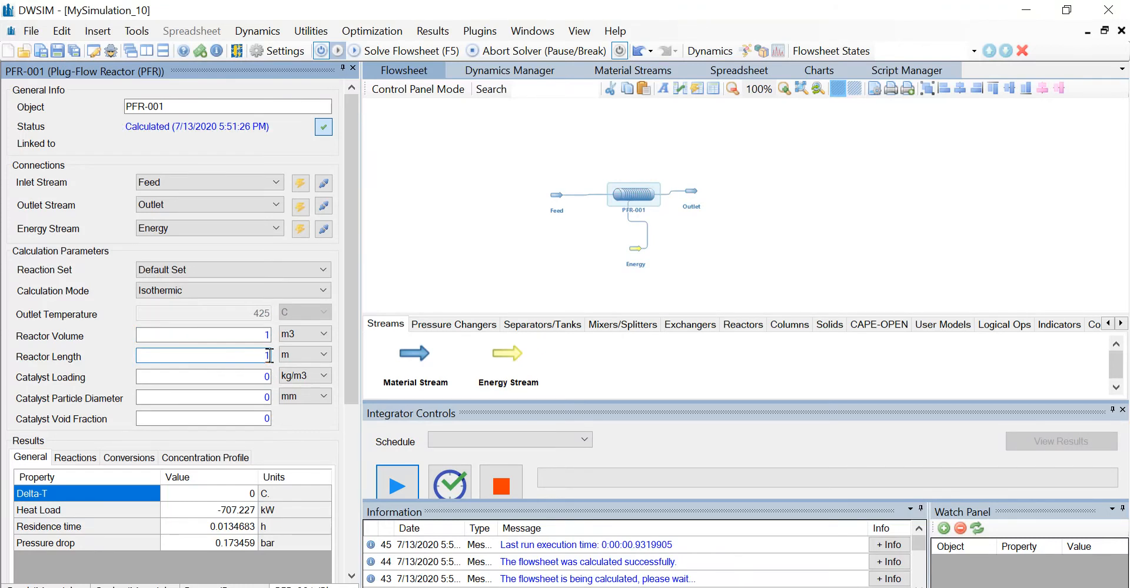
text(.5)
key(Return)
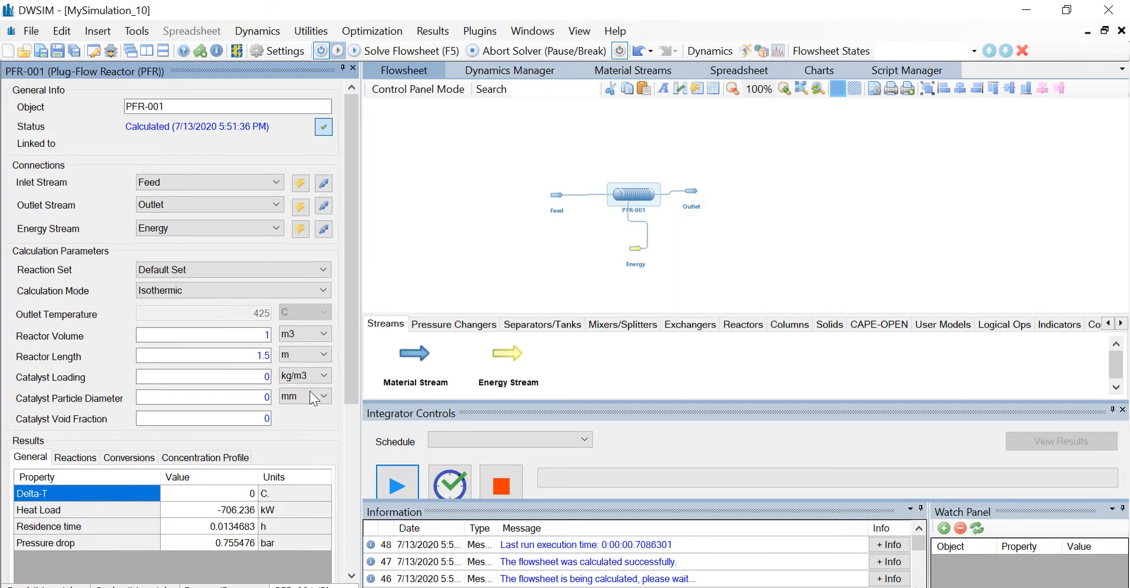
Review the reactor's general results, reaction results and compound conversions, and open the Outlet stream's properties.
drag(347, 381, 364, 440)
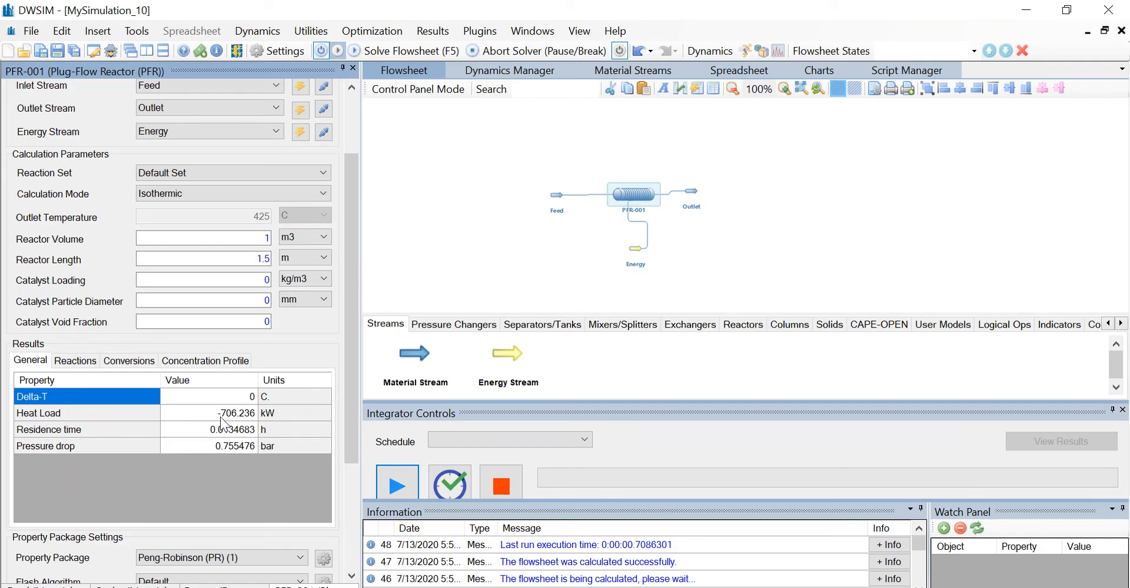
click(88, 361)
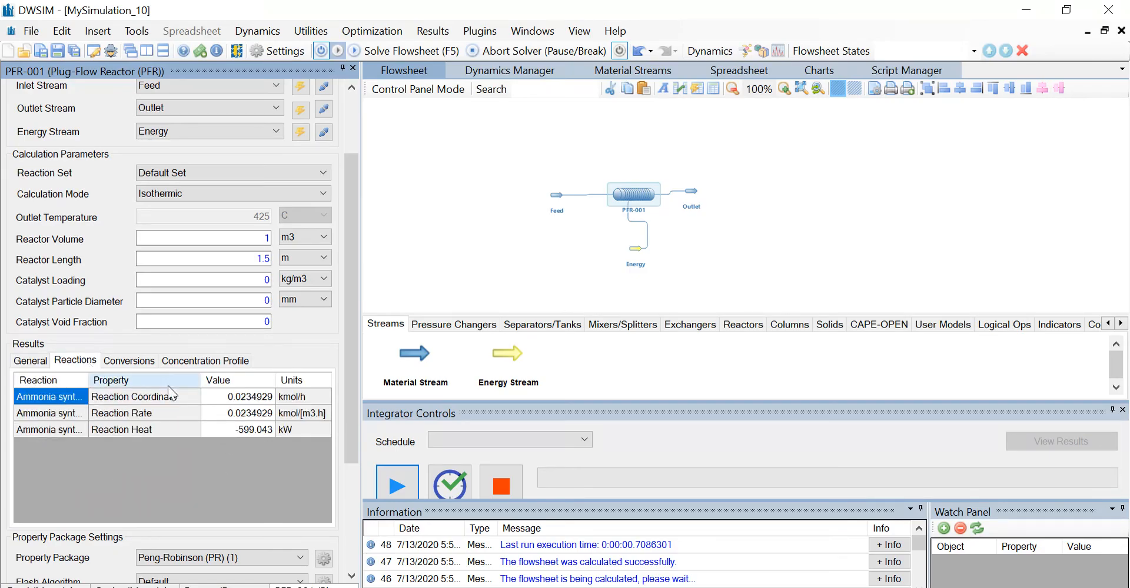
click(127, 362)
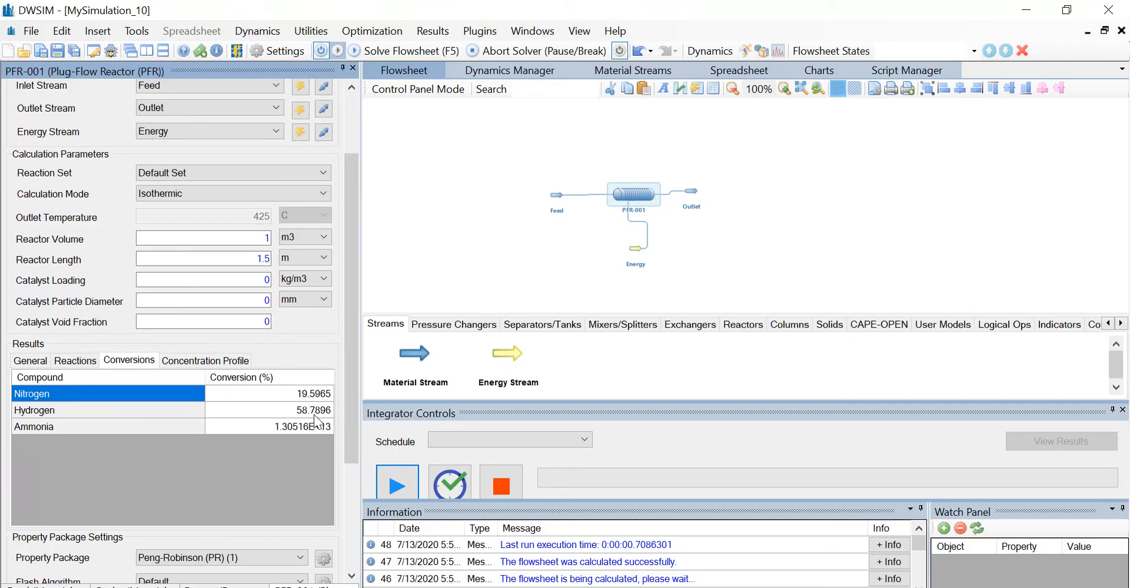
click(691, 193)
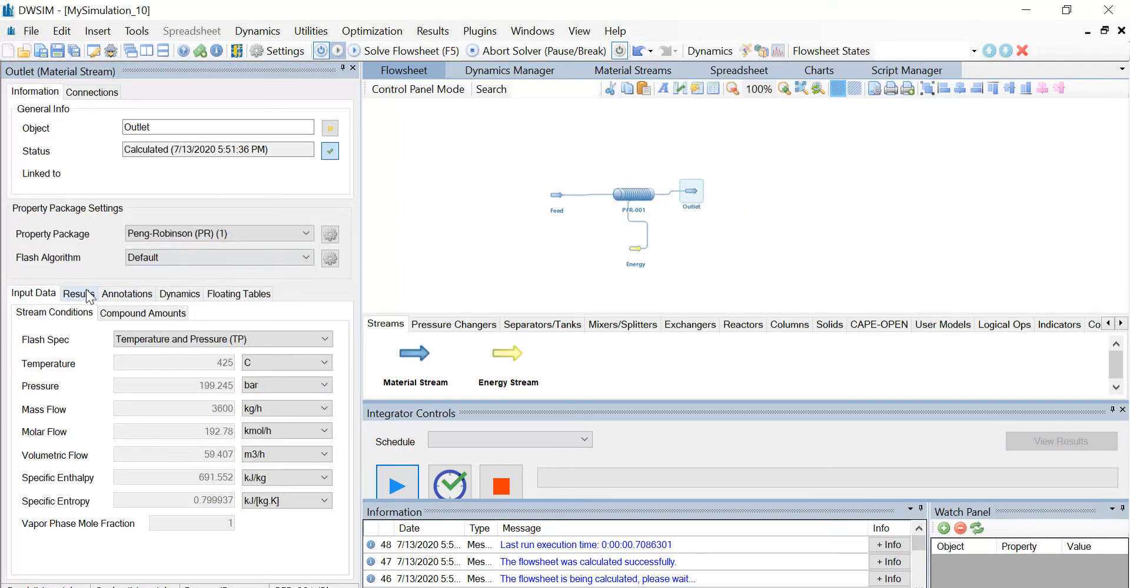
Review the Outlet stream's compound mole fractions and insert a master property table in an empty area of the flowsheet.
click(84, 294)
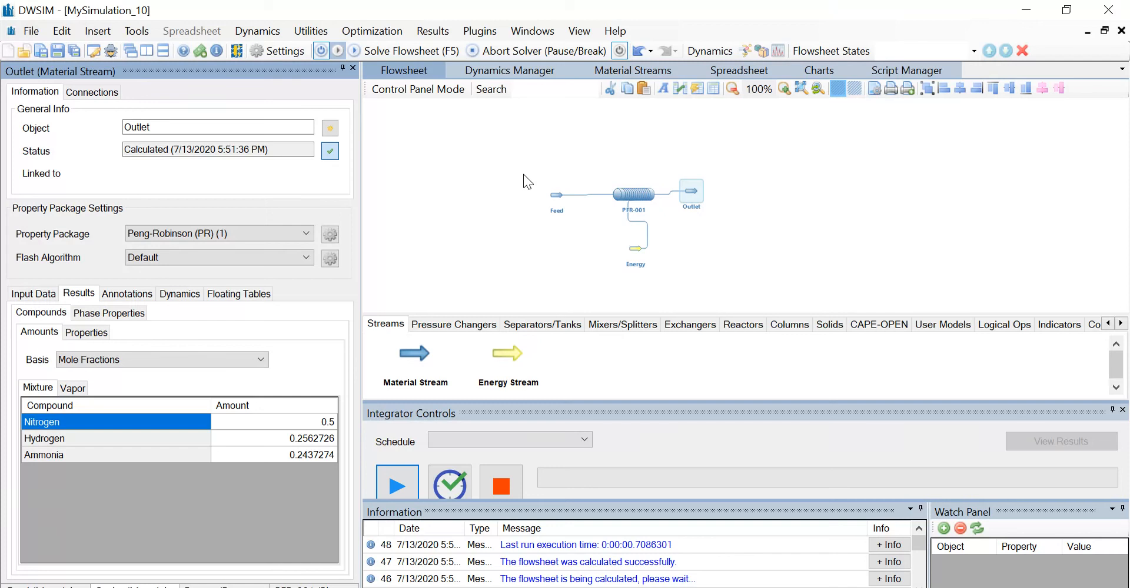
click(96, 34)
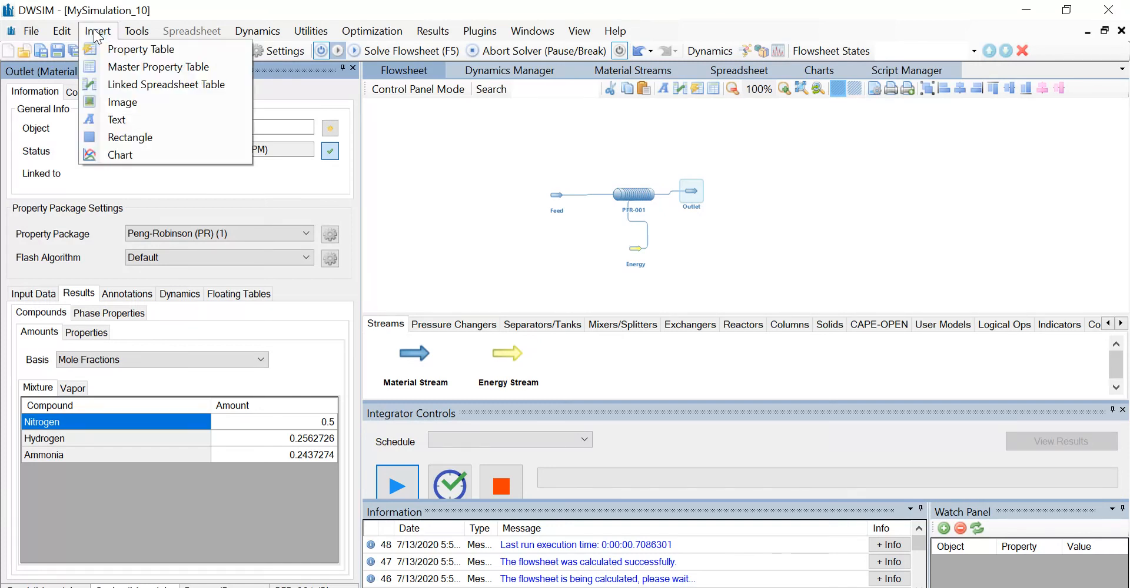
click(114, 65)
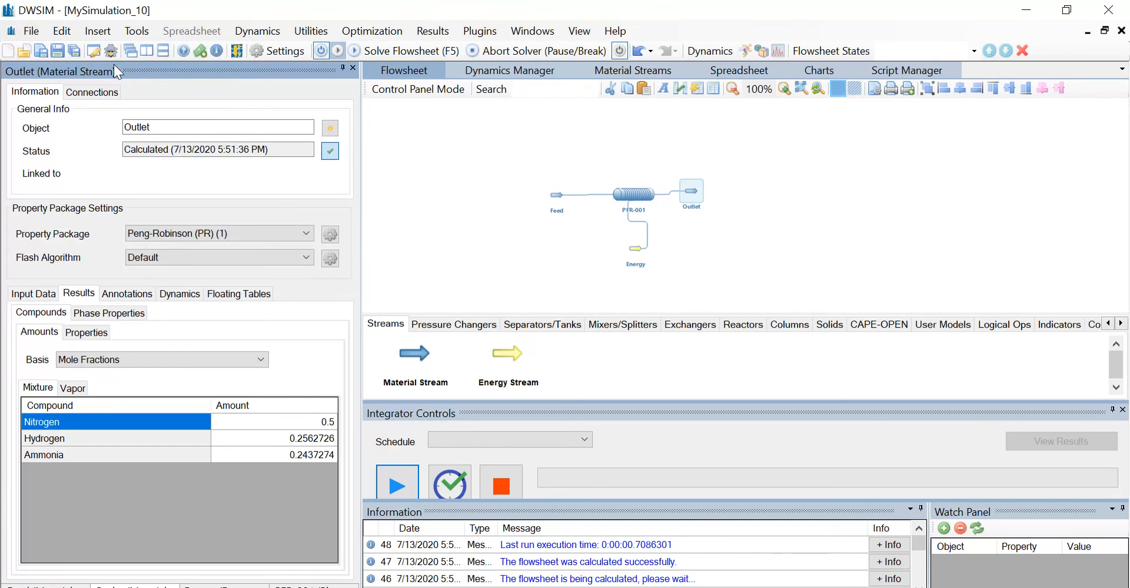
click(419, 146)
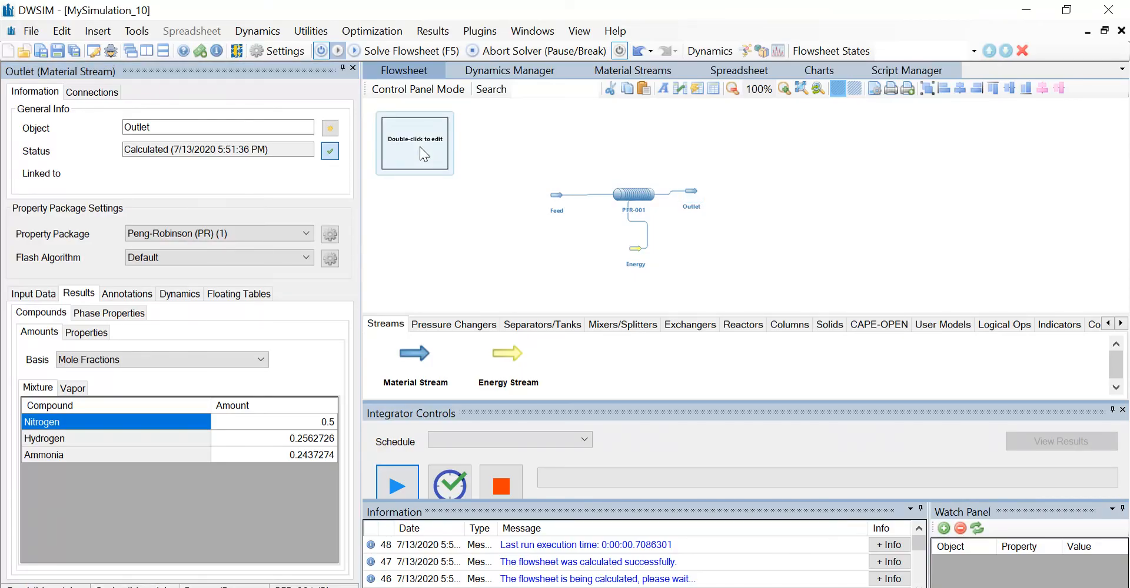
Show Temperature, Pressure, Mass Flow, Molar Flow and Volumetric Flow for Feed and Outlet in the table, and move it beyond the Outlet stream.
double_click(419, 146)
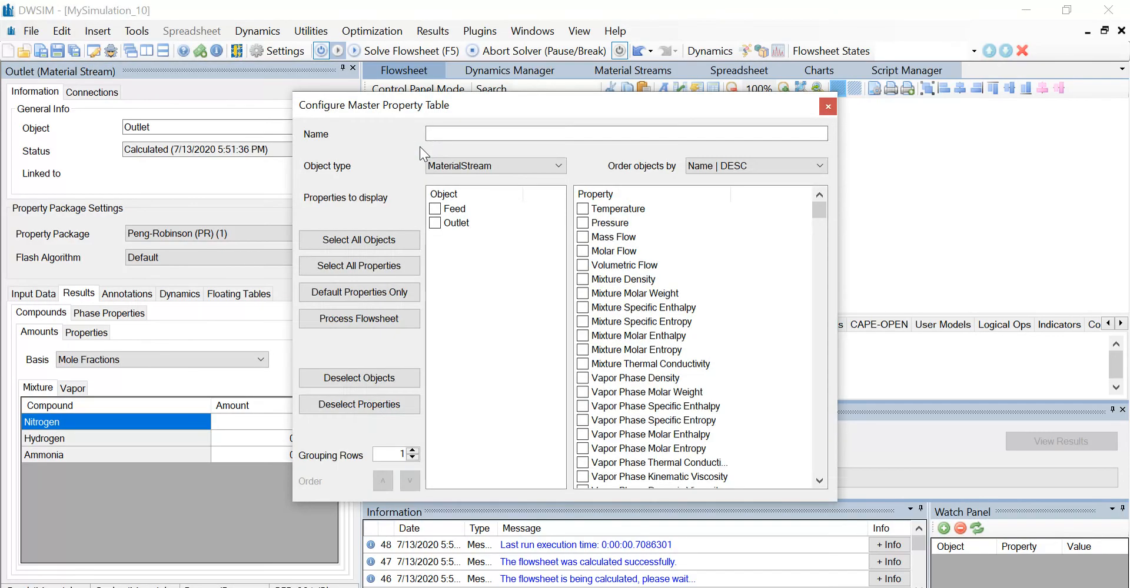
click(437, 211)
click(435, 222)
click(582, 209)
click(582, 223)
click(583, 237)
click(583, 251)
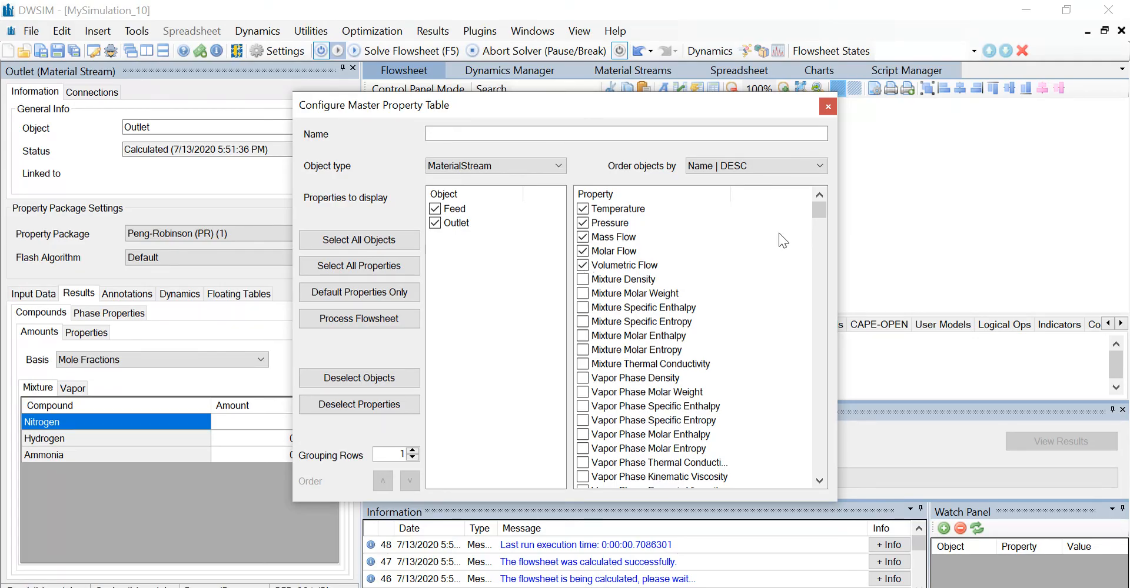
click(827, 108)
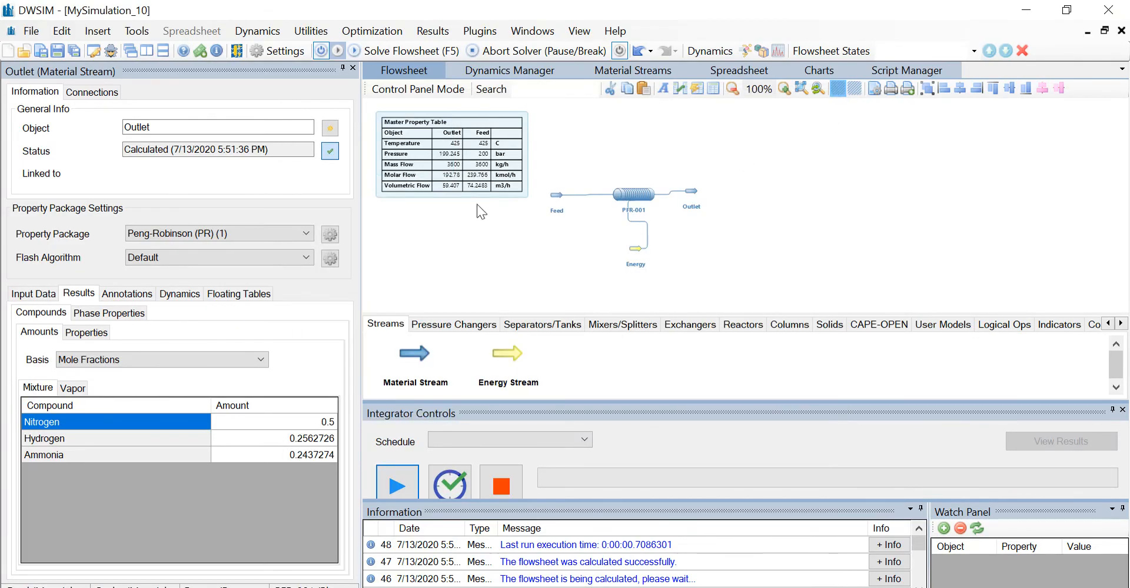
drag(469, 187, 861, 227)
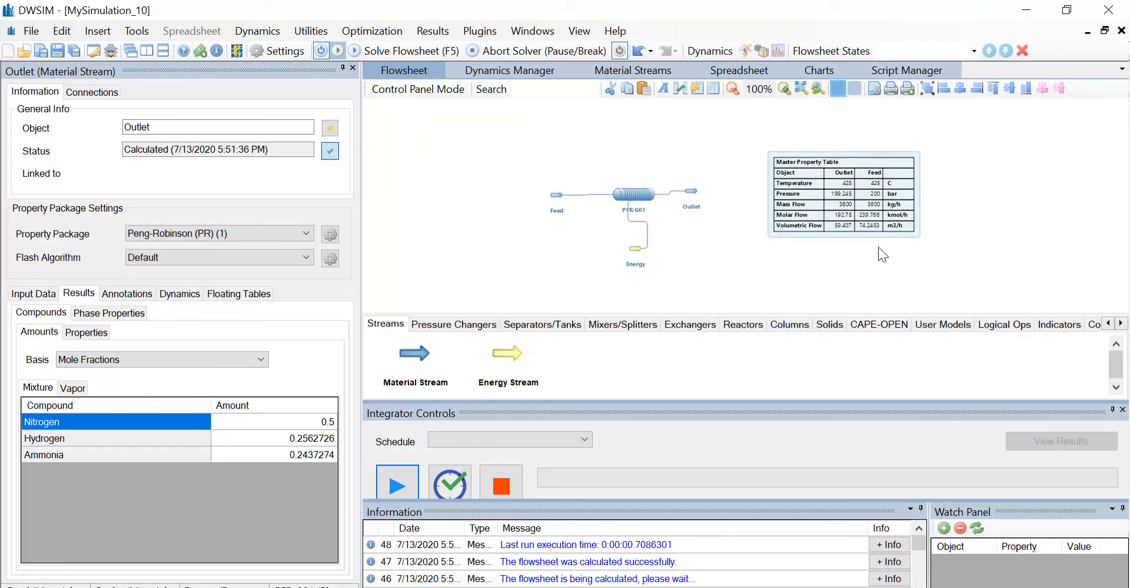